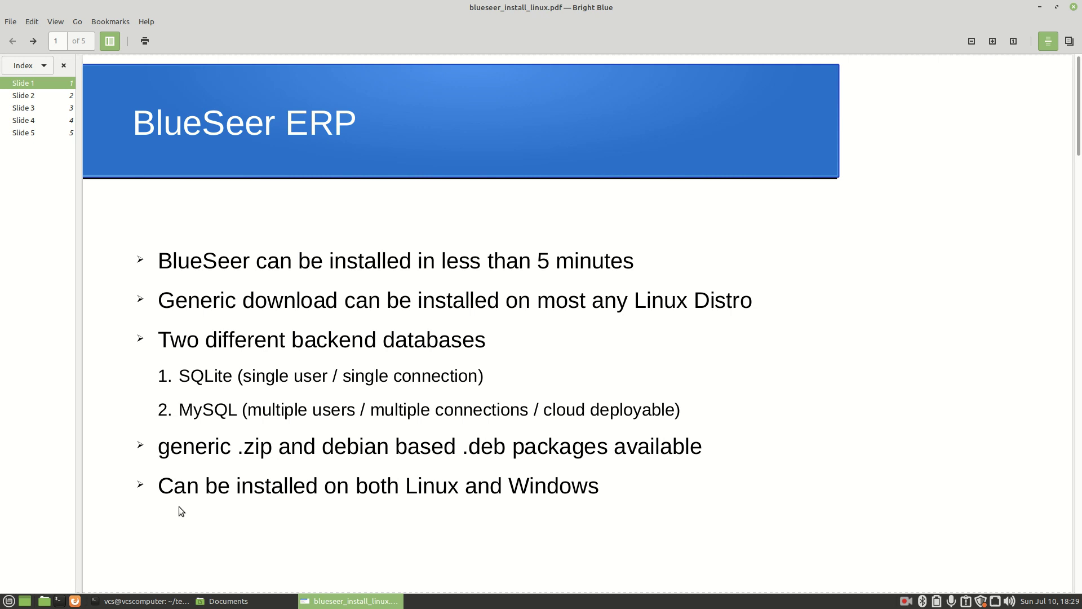
# Jump to slide 2, 'Install BlueSeer ERP on Linux Desktop', from the Index sidebar
pyautogui.click(28, 96)
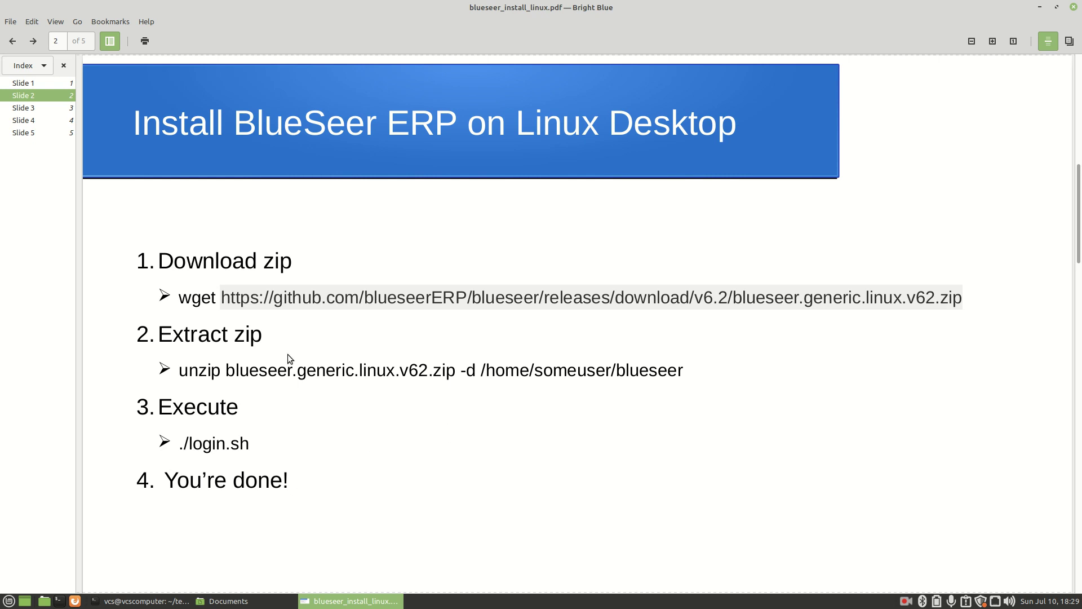
# Copy the GitHub download URL for blueseer.generic.linux.v62.zip from slide 2
pyautogui.click(228, 298)
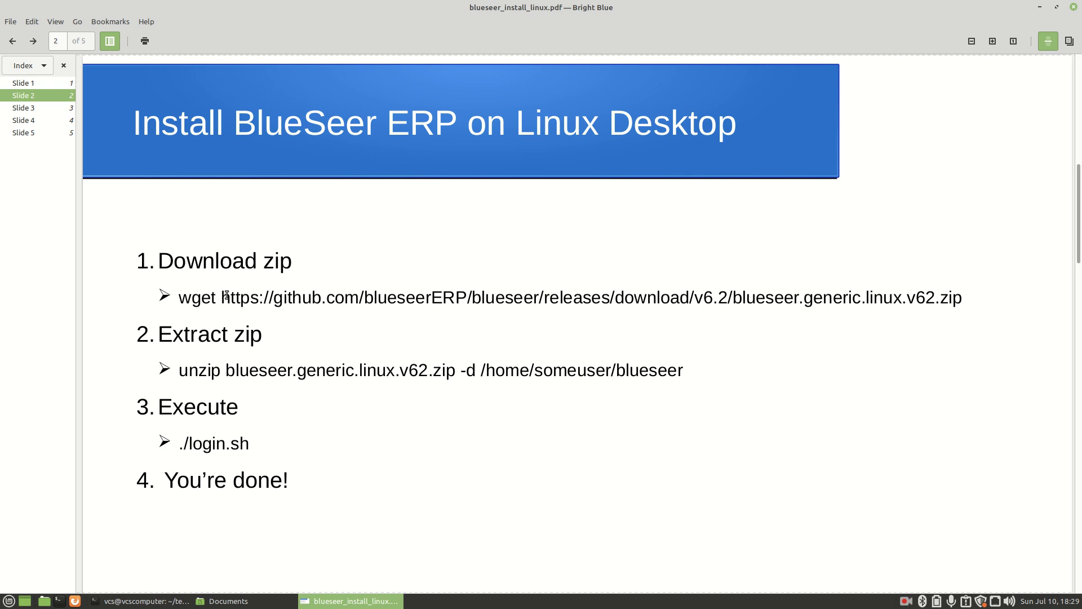
pyautogui.moveTo(226, 295); pyautogui.dragTo(991, 291)
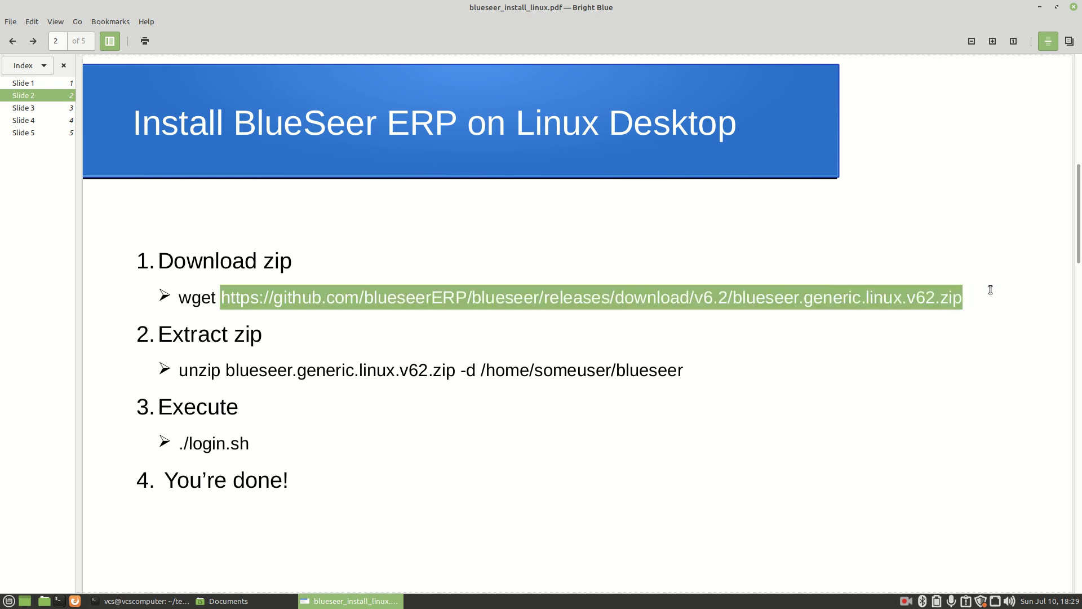
pyautogui.rightClick(515, 297)
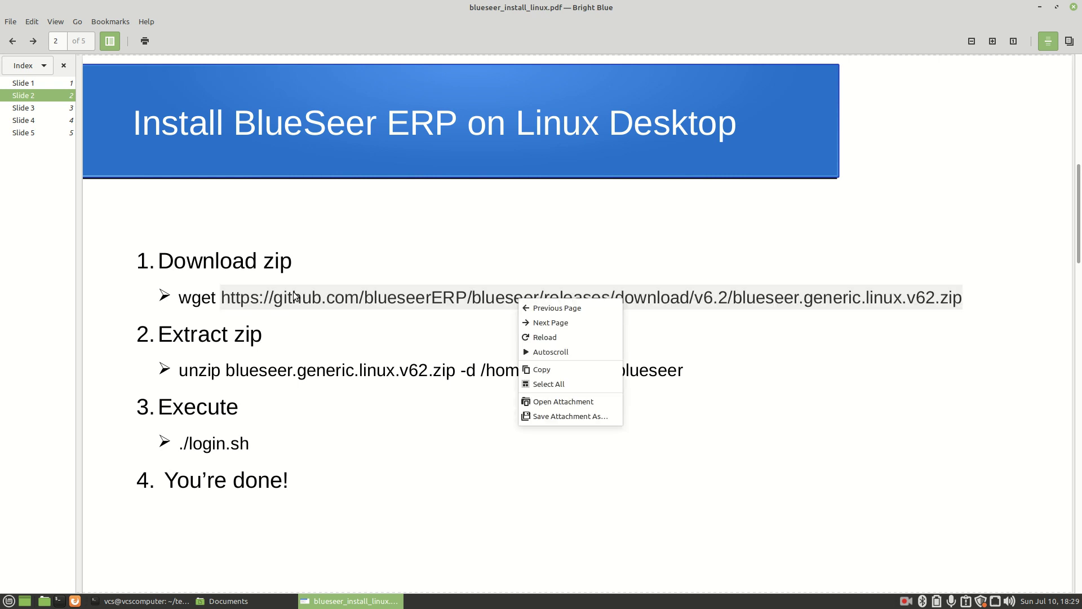
pyautogui.click(541, 369)
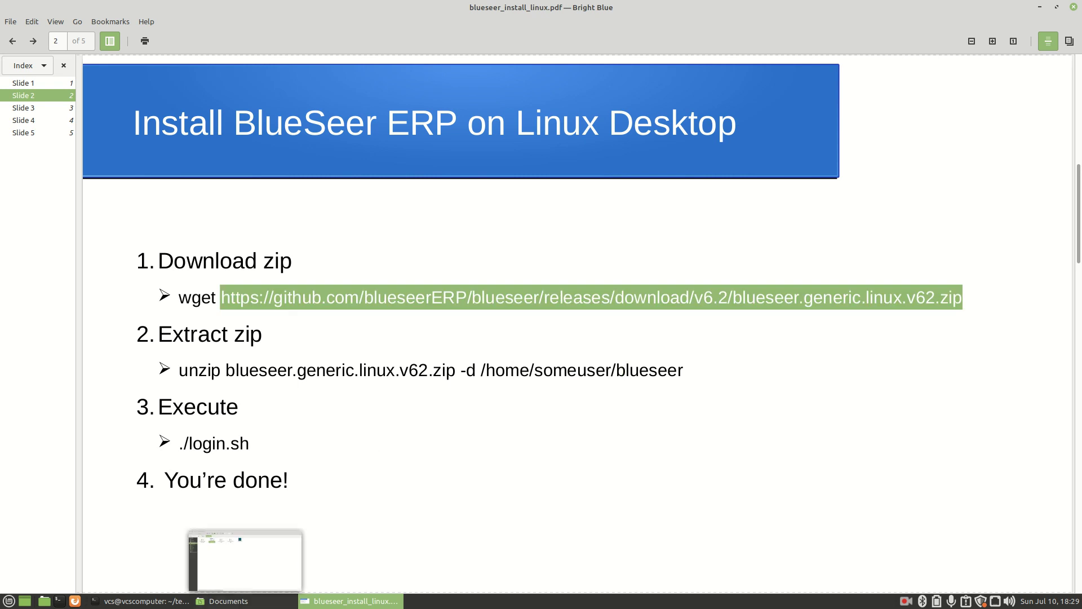
# In the terminal, move into the ~/temp folder and list its contents
pyautogui.click(165, 604)
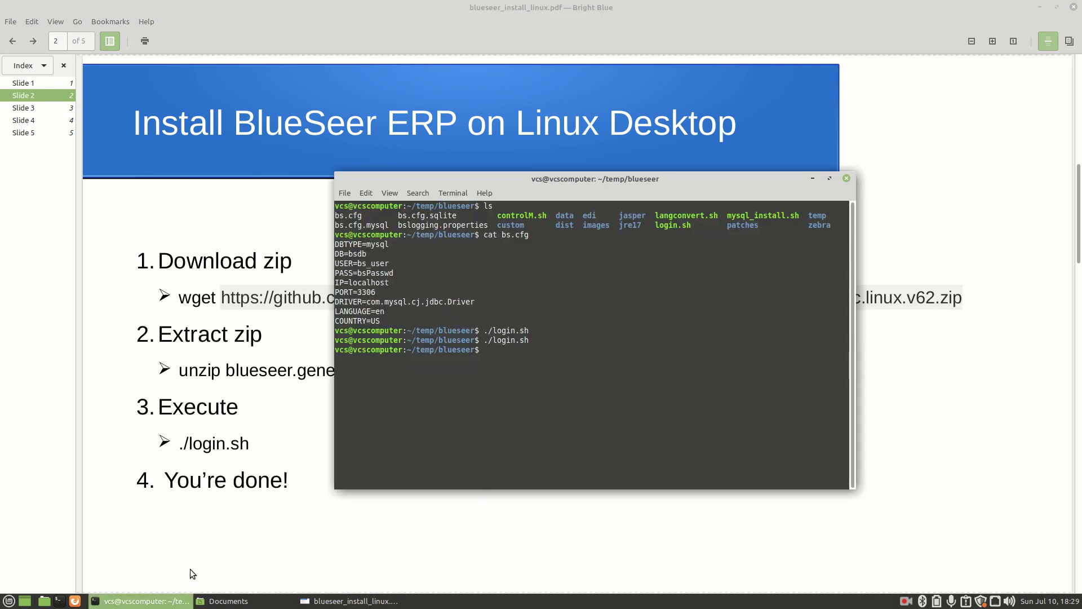
pyautogui.write('cd')
pyautogui.press('Return')
pyautogui.write('cd tem')
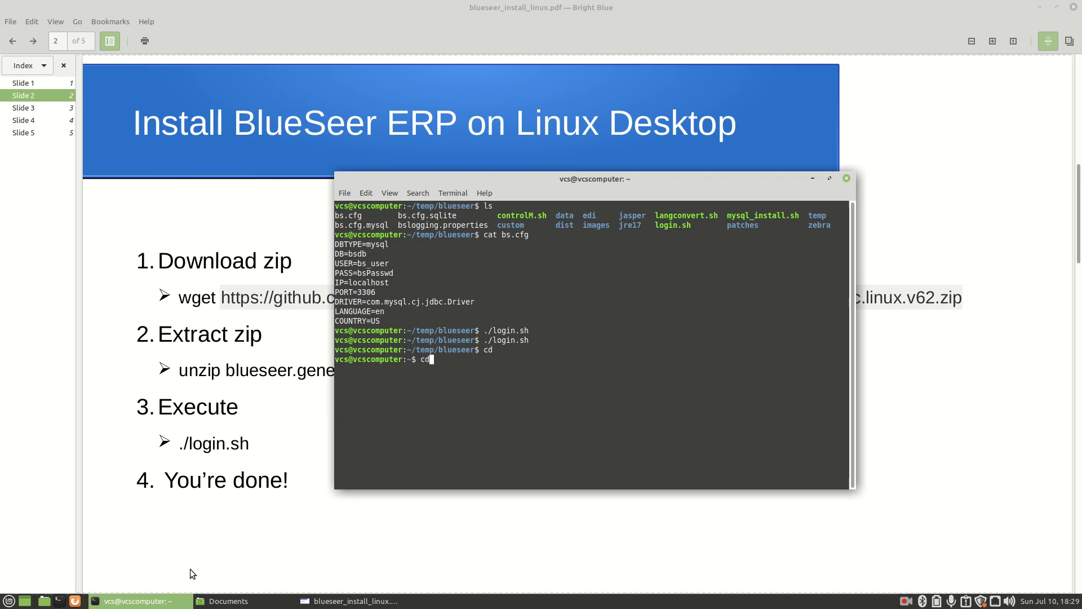
pyautogui.write('p')
pyautogui.press('Return')
pyautogui.write('ls')
pyautogui.press('Return')
pyautogui.write('clear')
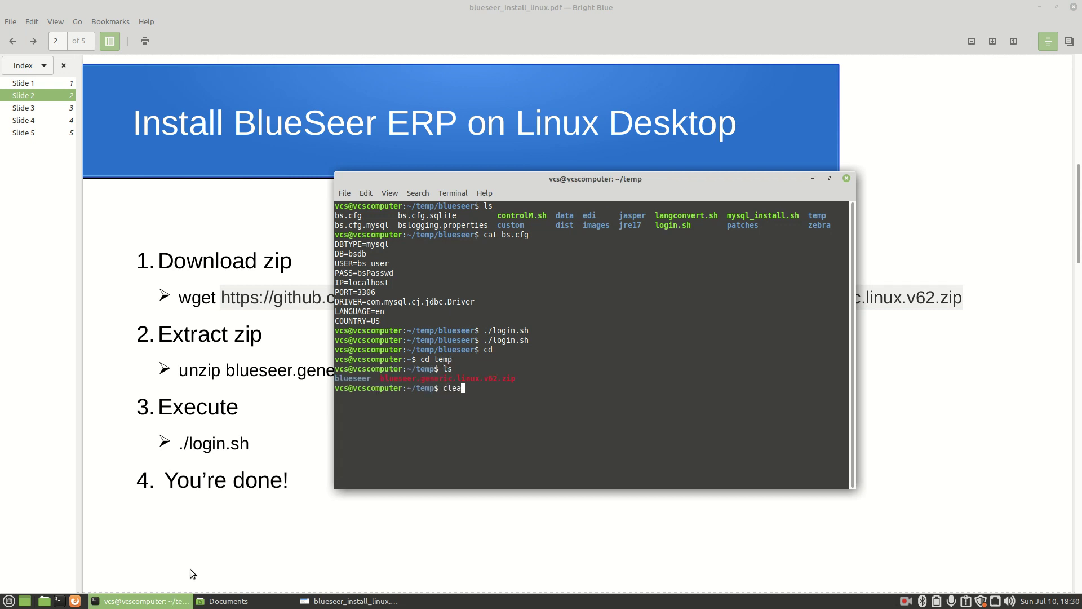
pyautogui.press('Return')
# Delete the old *.zip files and blueseer folder, confirm ~/temp is empty, and begin wget
pyautogui.write('rm ')
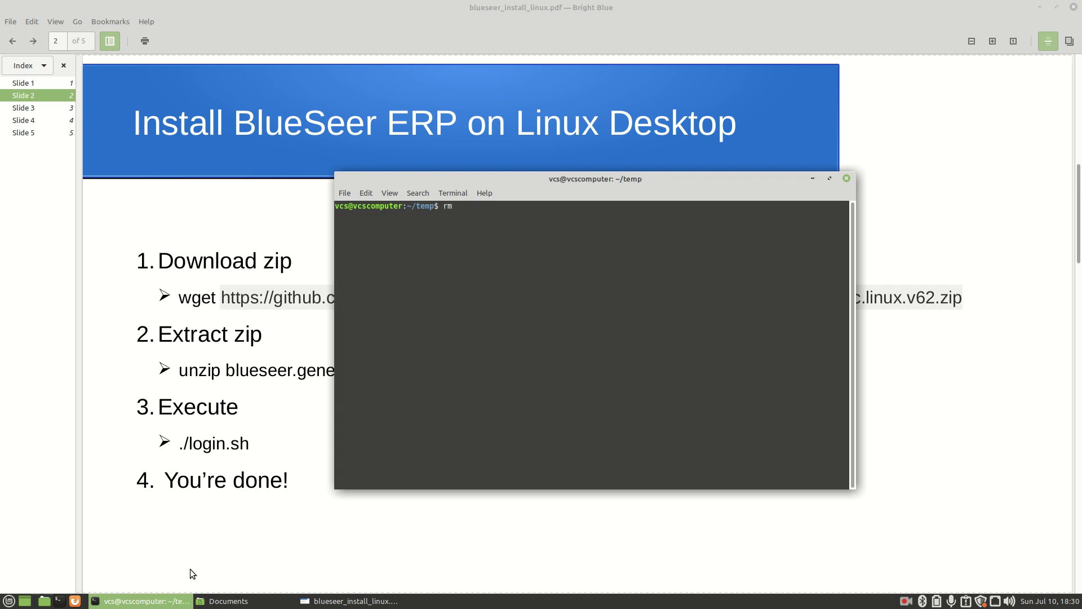
pyautogui.write('*.zip')
pyautogui.press('Return')
pyautogui.write('rm ')
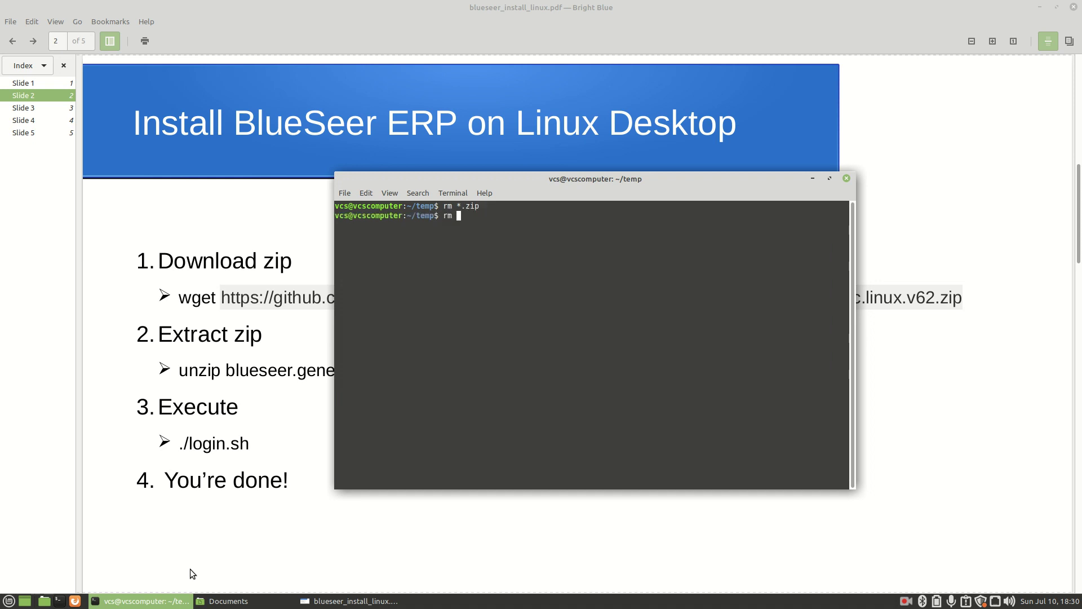
pyautogui.write('-fR blueseer')
pyautogui.press('Return')
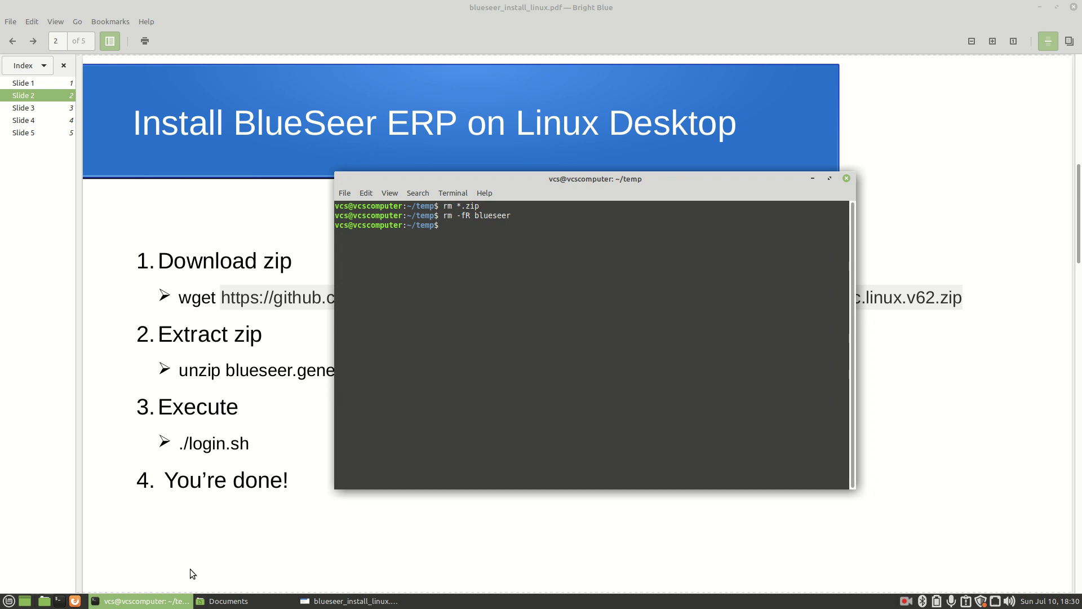
pyautogui.write('clear')
pyautogui.press('Return')
pyautogui.write('ls')
pyautogui.press('Return')
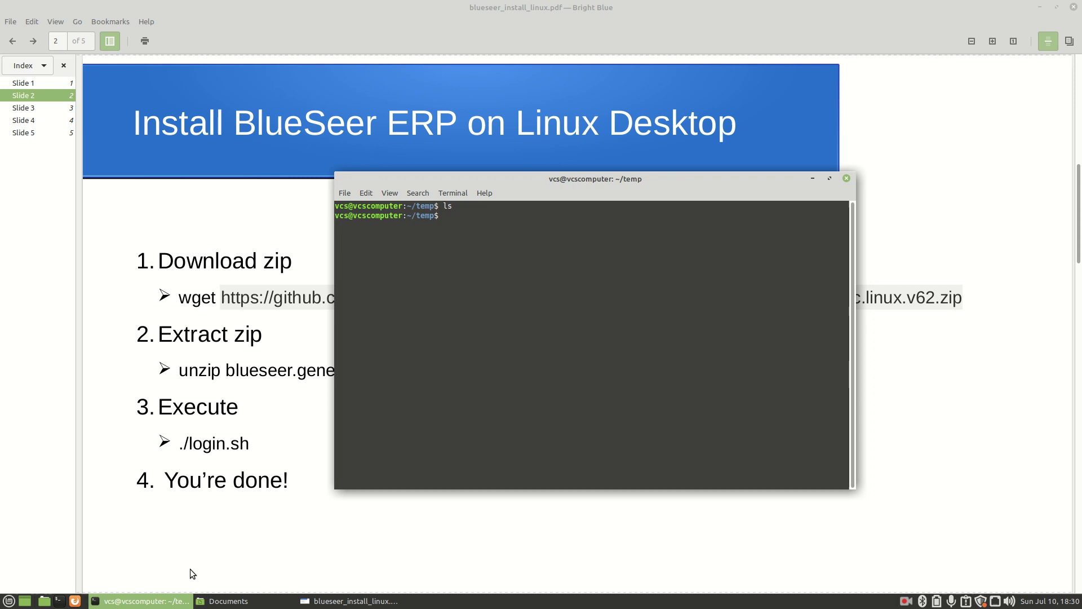
pyautogui.write('wget')
# Download blueseer.generic.linux.v62.zip with wget using the pasted URL and confirm it with ls
pyautogui.rightClick(551, 261)
pyautogui.click(575, 333)
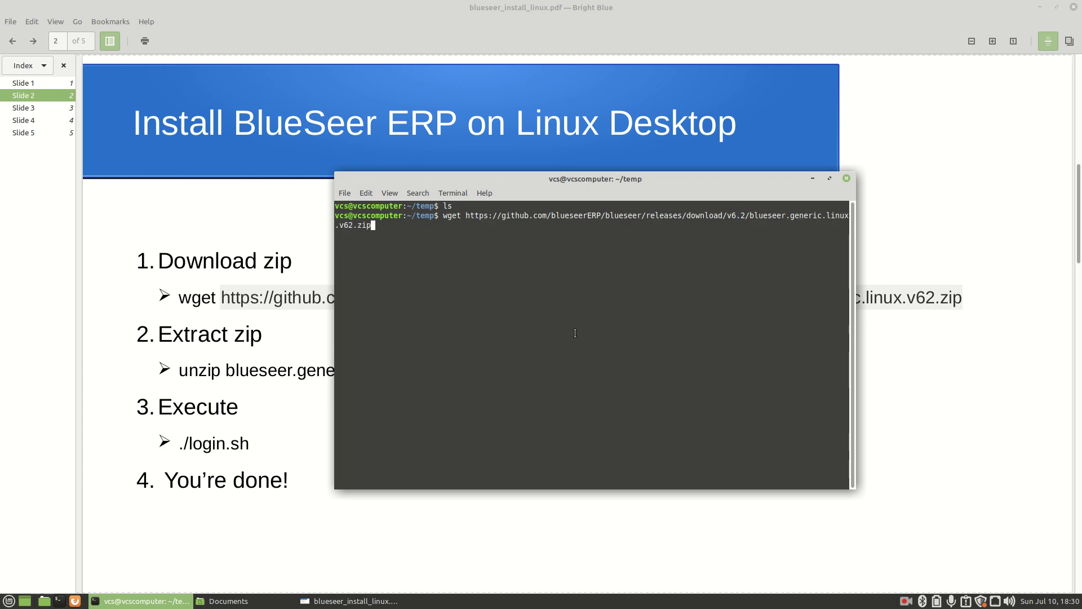
pyautogui.press('Return')
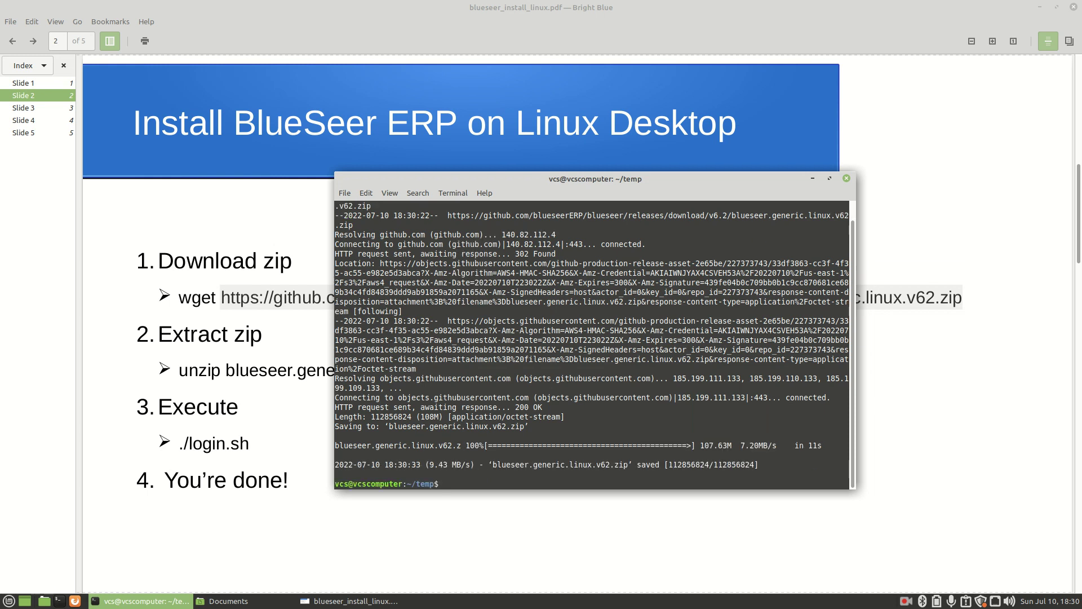
pyautogui.write('ls')
pyautogui.press('Return')
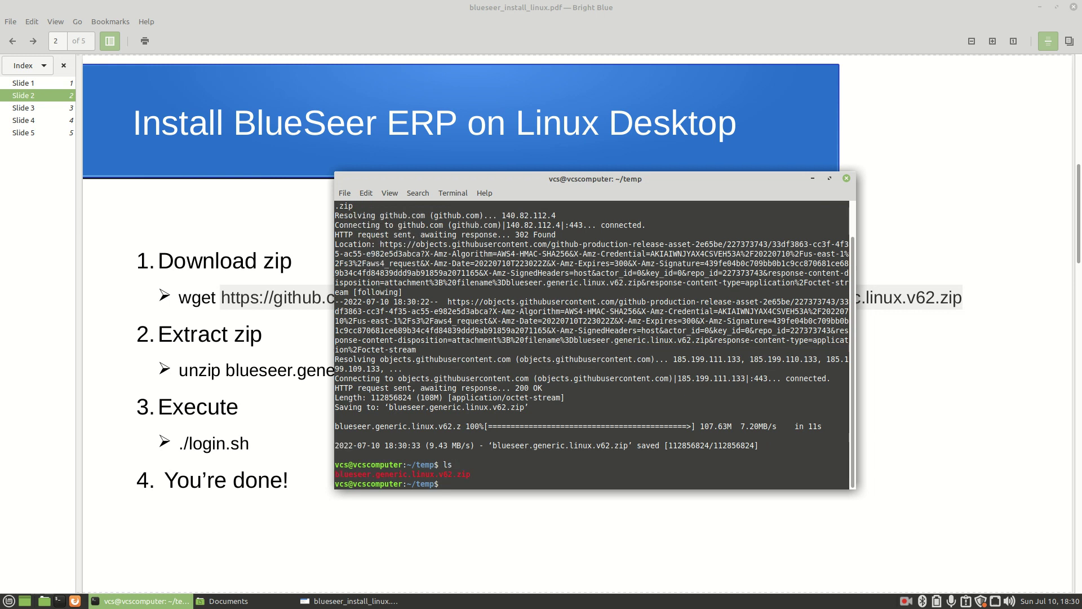
pyautogui.write('unzip blueseer.generic.linux.v62.zip')
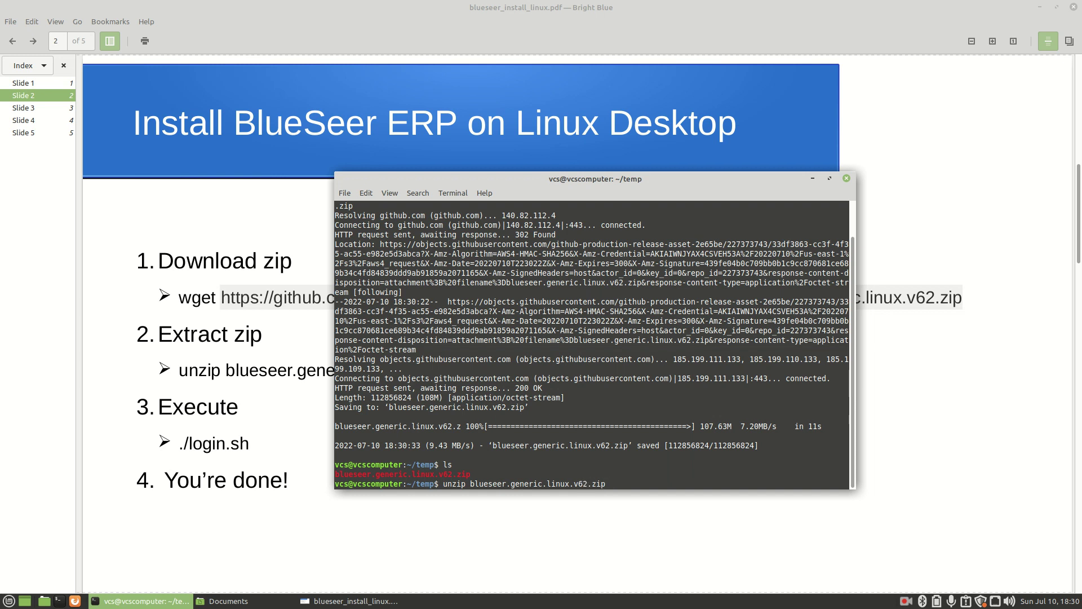
pyautogui.write(' -d blueseer')
# Unzip blueseer.generic.linux.v62.zip into a blueseer folder and list the result
pyautogui.press('Return')
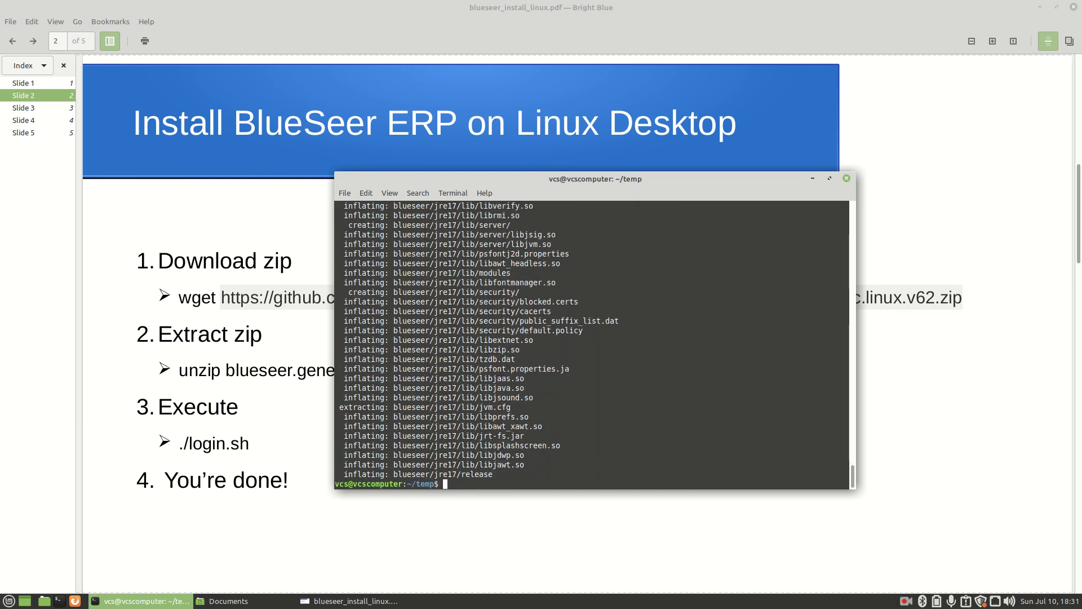
pyautogui.write('ls')
pyautogui.press('Return')
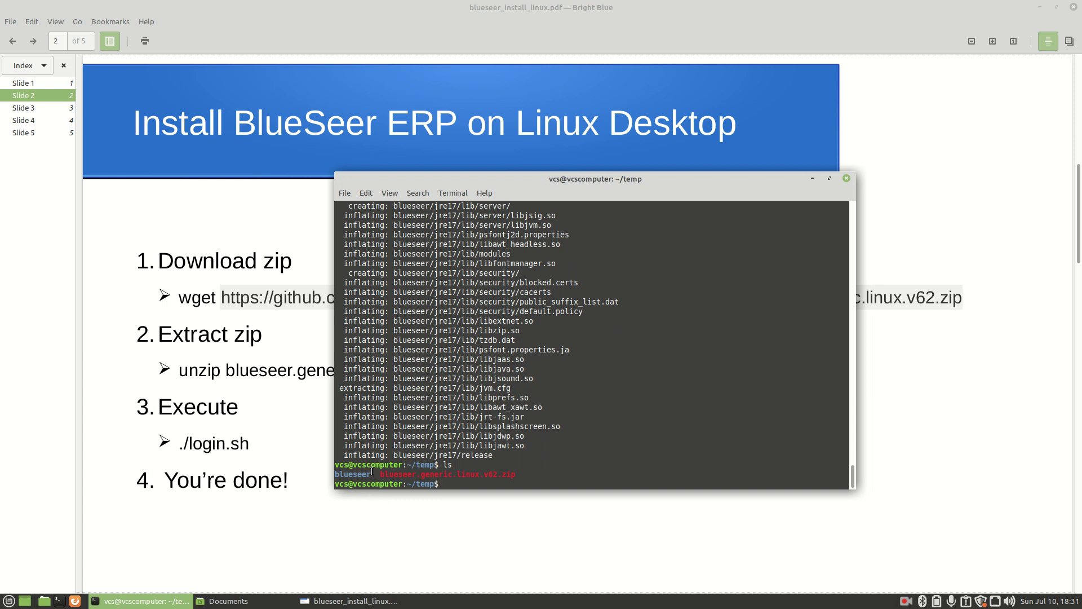
# Enter the blueseer folder and check its path with pwd and its contents with ls
pyautogui.write('cd blueseer')
pyautogui.press('Return')
pyautogui.write('ls')
pyautogui.press('Return')
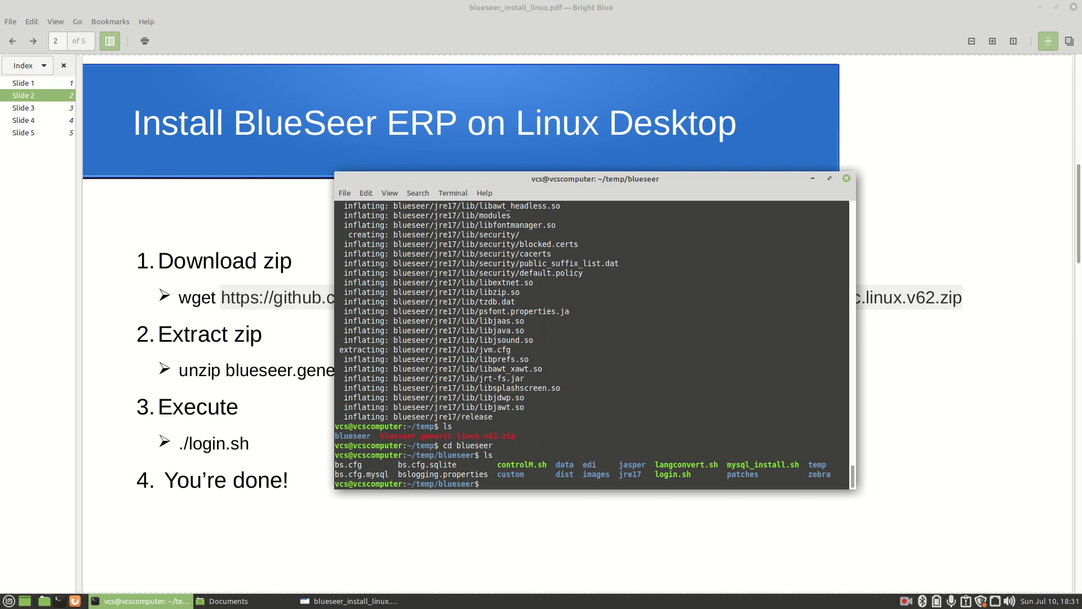
pyautogui.write('clear')
pyautogui.press('Return')
pyautogui.write('pwd')
pyautogui.press('Return')
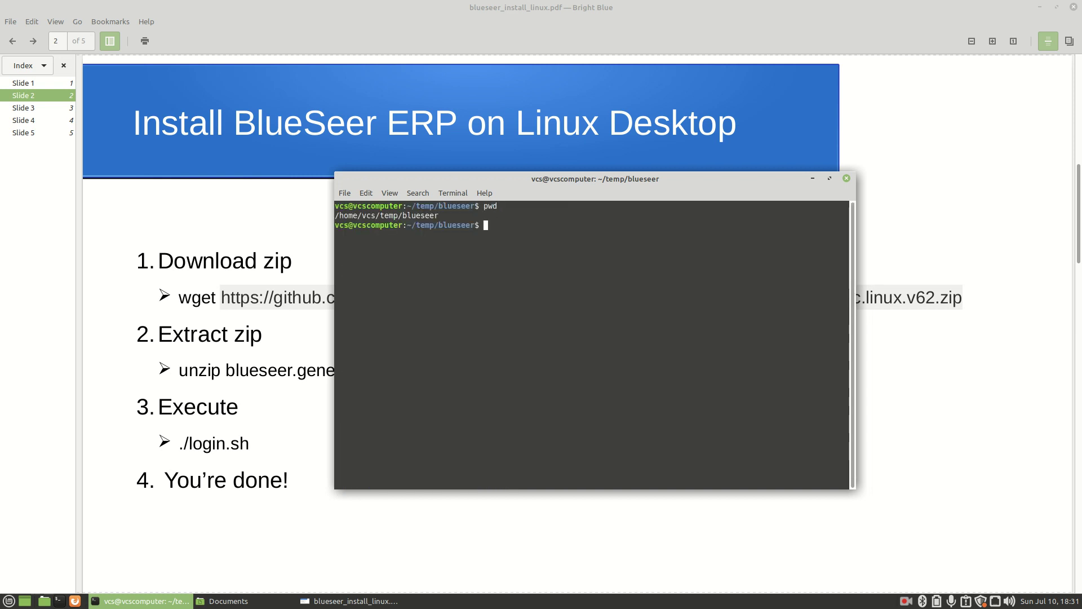
pyautogui.write('ls')
pyautogui.press('Return')
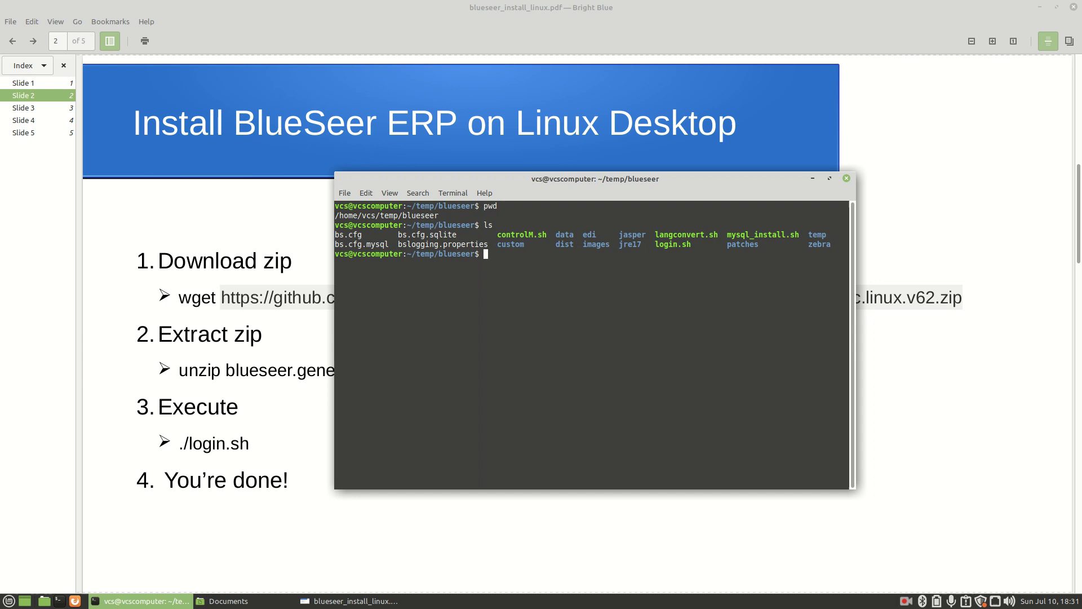
# Run ./login.sh to open BlueSeer ERP's Login Panel
pyautogui.write('./loign')
pyautogui.press('BackSpace')
pyautogui.press('BackSpace')
pyautogui.press('BackSpace')
pyautogui.press('BackSpace')
pyautogui.write('ogin.sh')
pyautogui.press('Return')
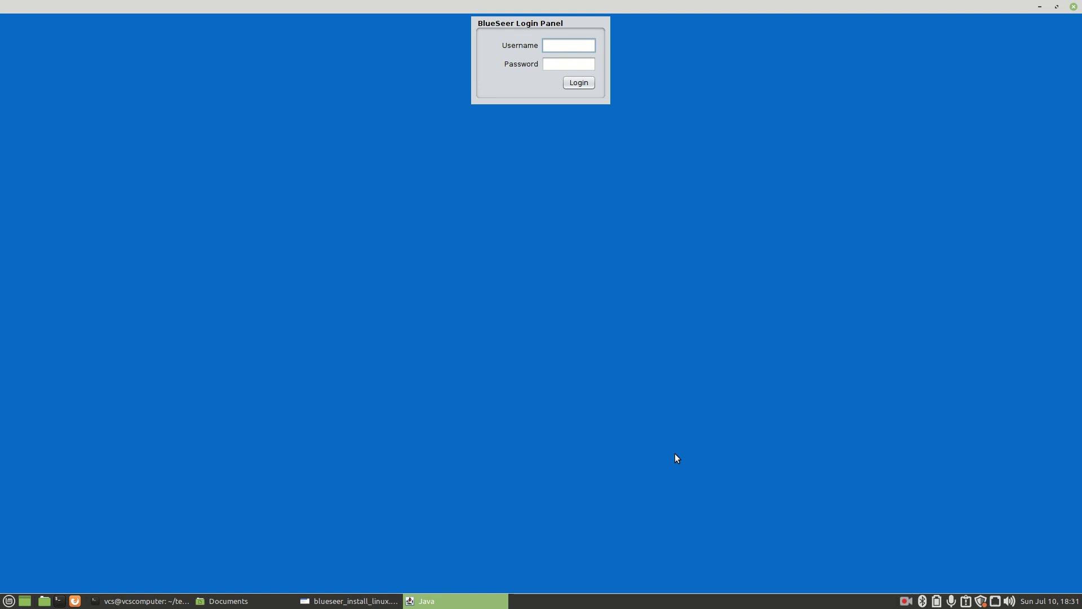
# Log in to BlueSeer ERP with the administrator account
pyautogui.write('admin')
pyautogui.press('Tab')
pyautogui.write('admin')
pyautogui.press('Return')
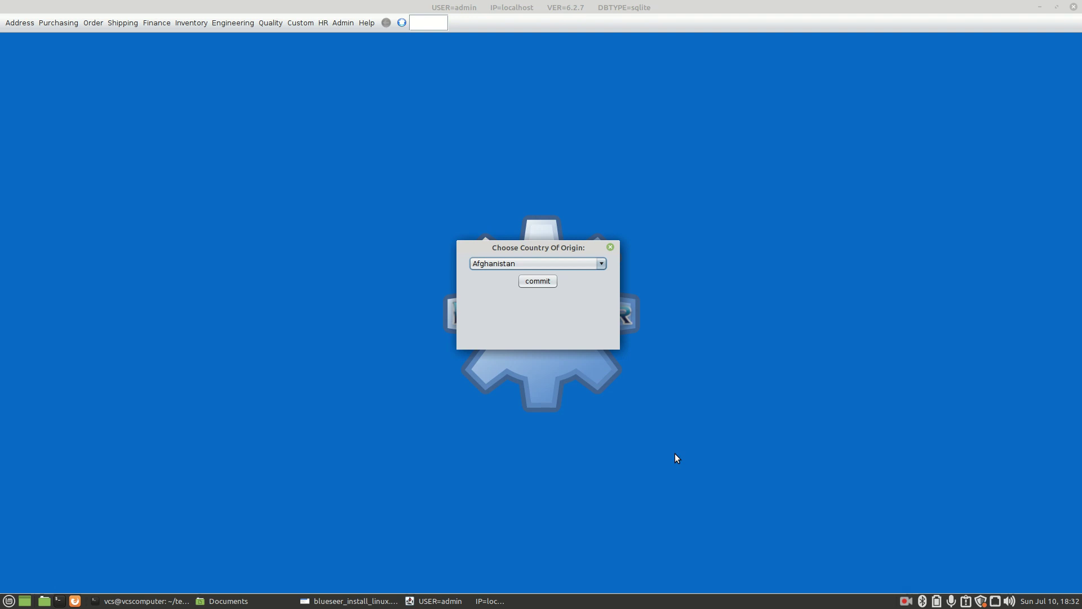
# Commit a country of origin from the U entries and accept the restart notice closing BlueSeer
pyautogui.press('u')
pyautogui.press('n')
pyautogui.press('Down')
pyautogui.press('Down')
pyautogui.press('Return')
pyautogui.press('Return')
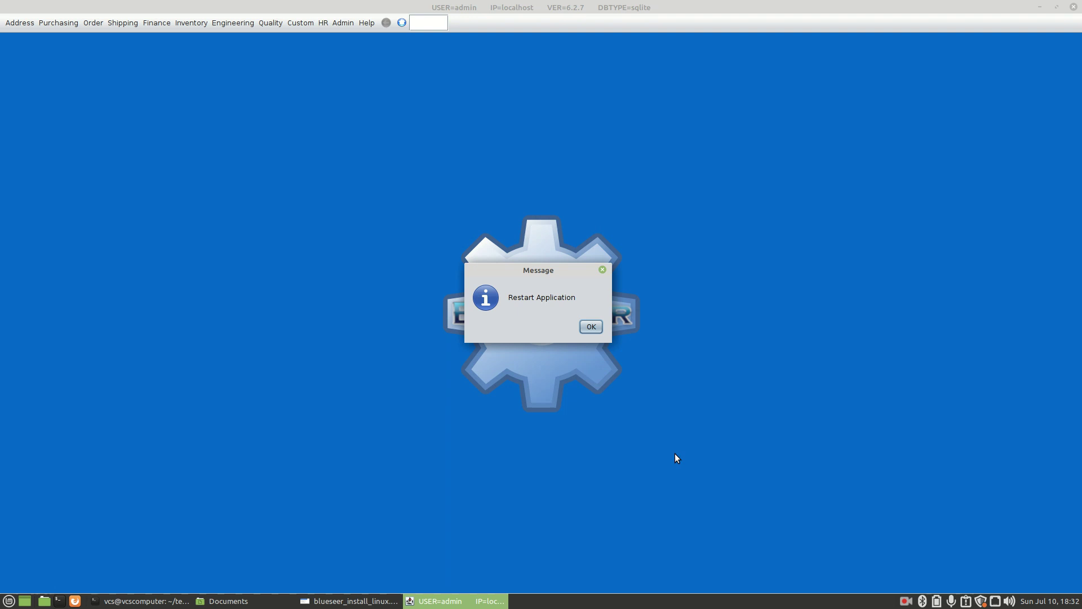
pyautogui.press('Return')
pyautogui.press('Up')
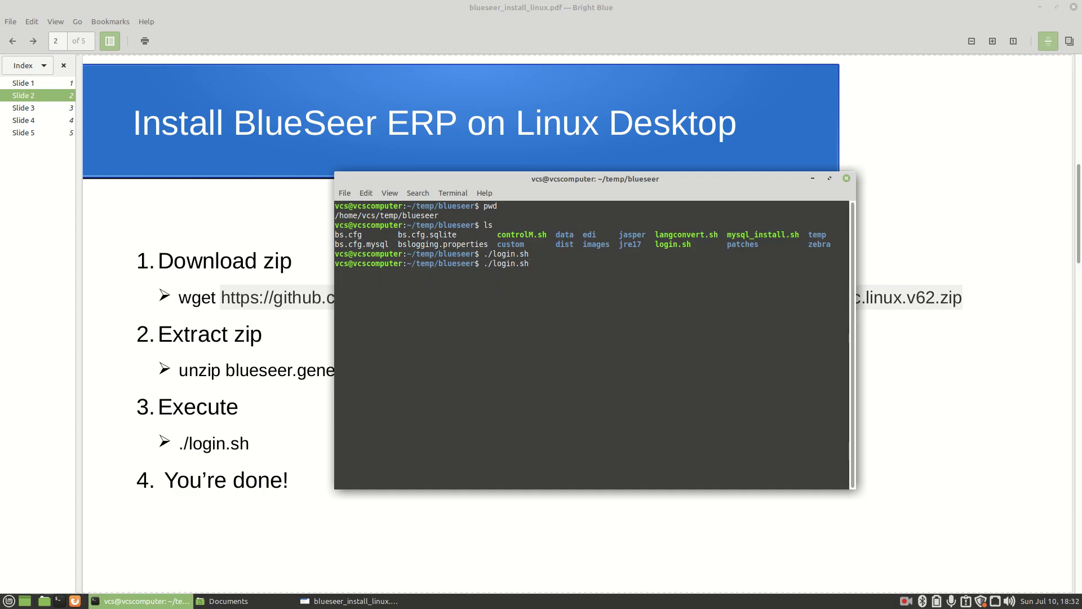
# Relaunch BlueSeer with ./login.sh and sign in with the administrator username and password
pyautogui.press('Return')
pyautogui.write('admin')
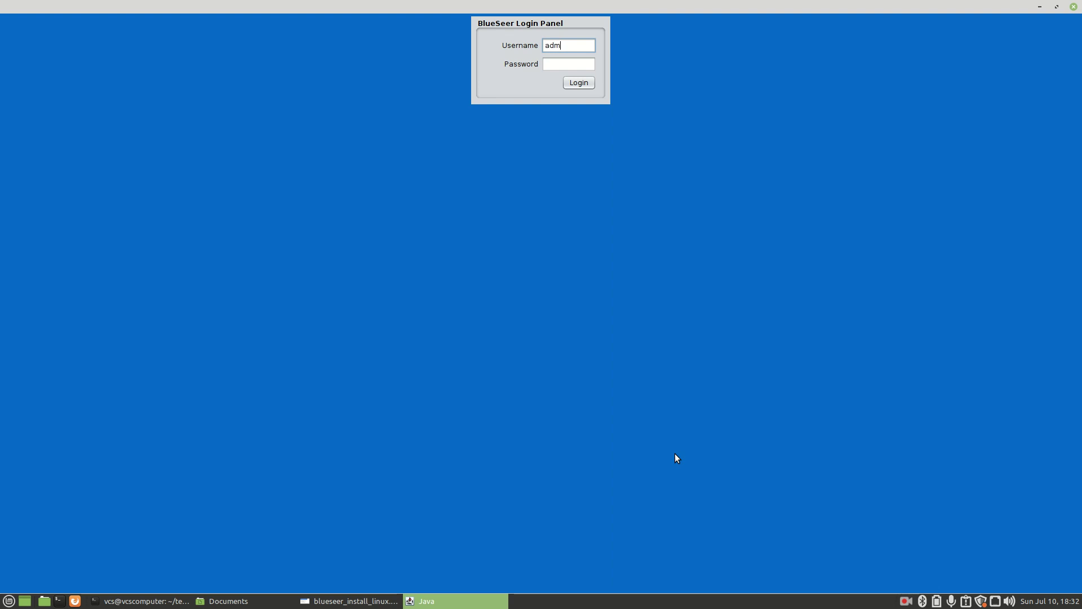
pyautogui.press('Tab')
pyautogui.write('admin')
pyautogui.press('Return')
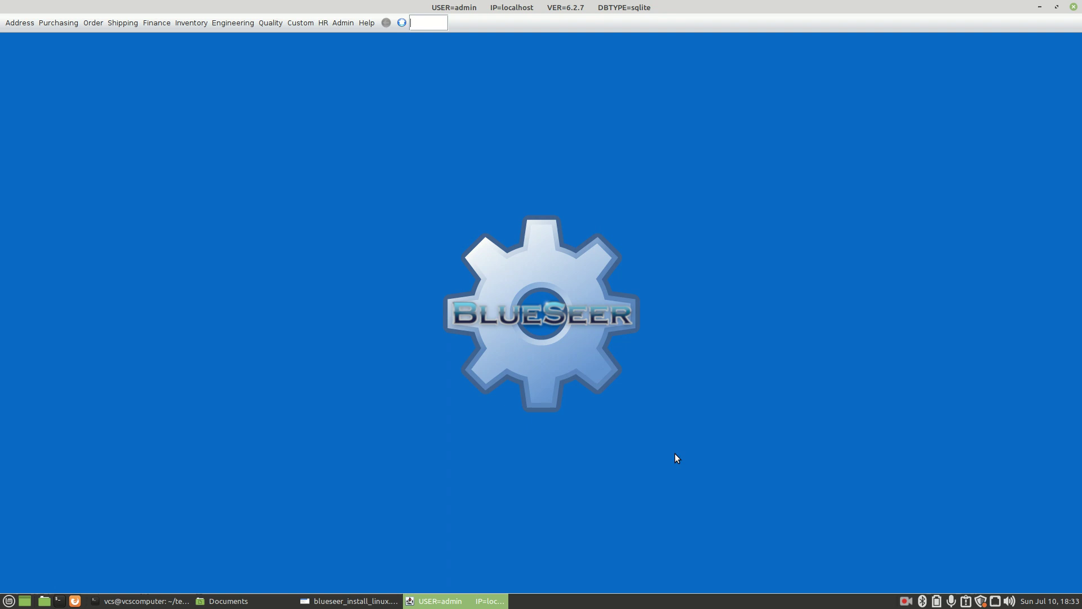
# Run Test Data in Admin > Master Data Import, confirming the notice and warning
pyautogui.click(341, 22)
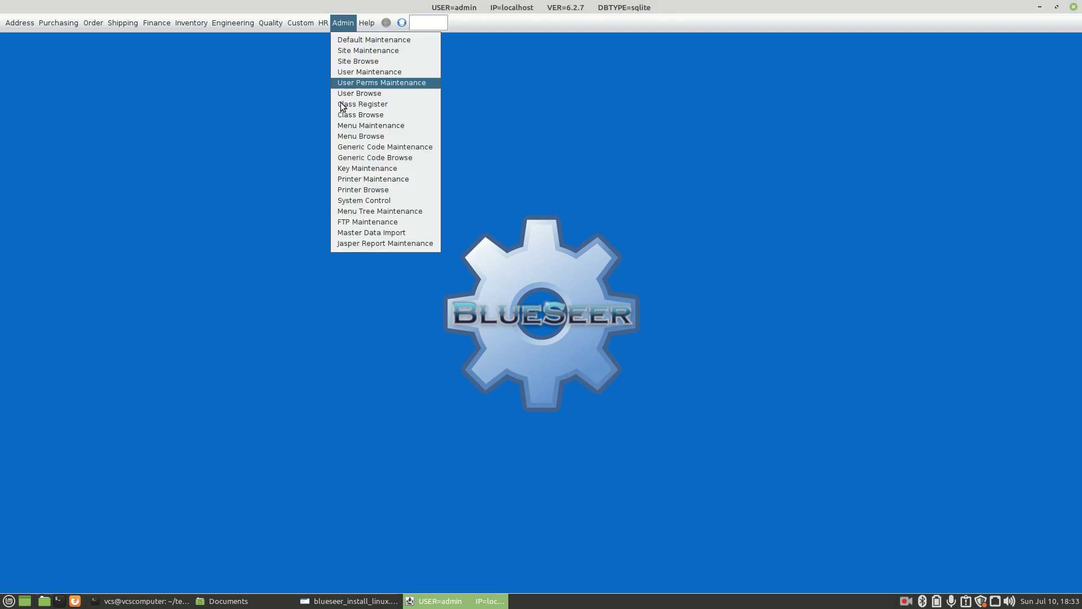
pyautogui.click(373, 233)
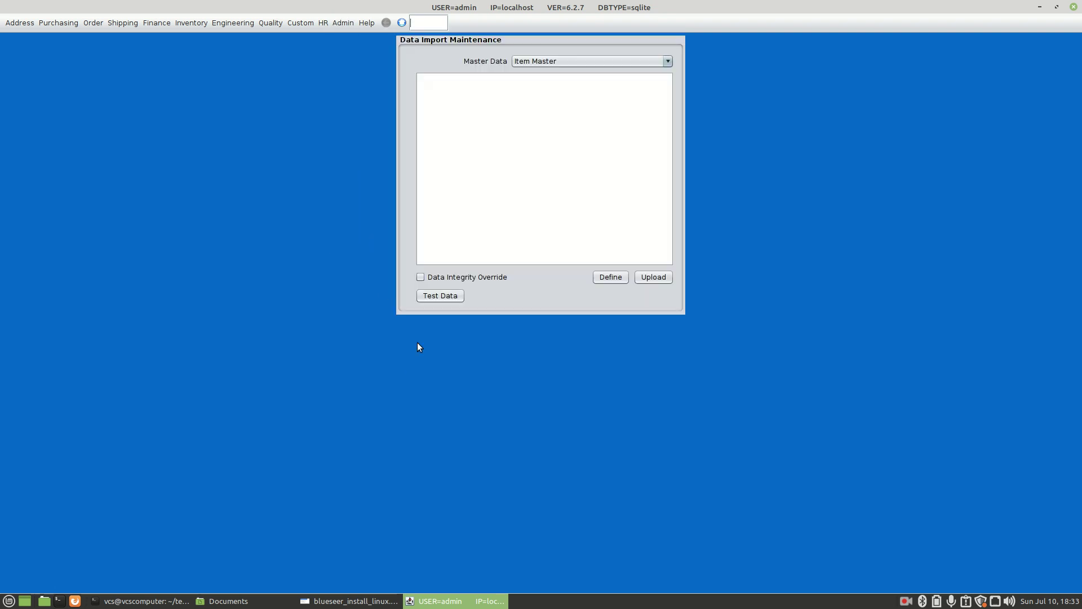
pyautogui.click(437, 296)
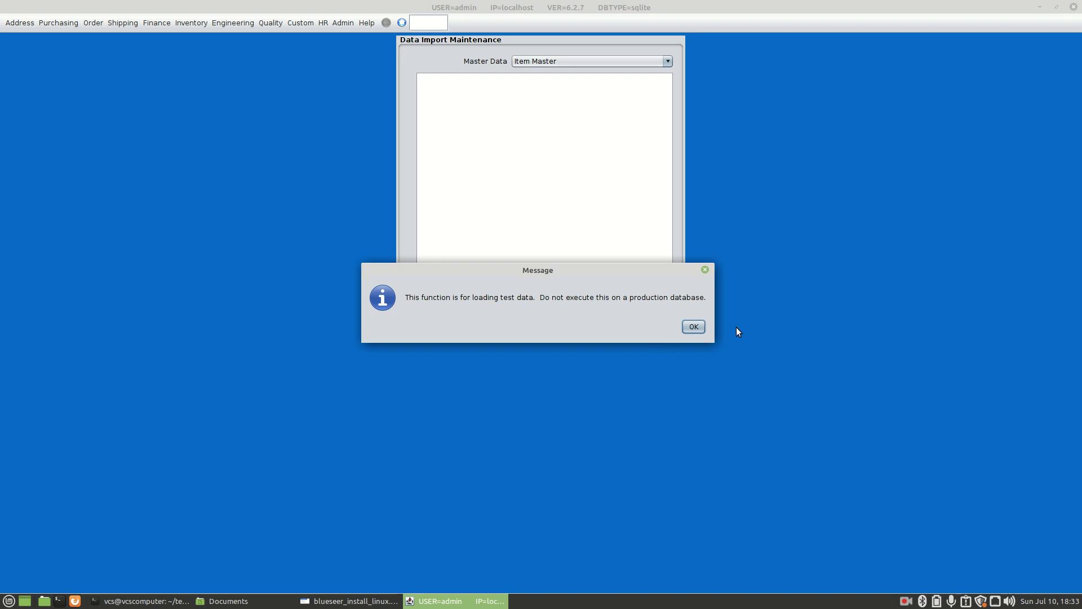
pyautogui.click(694, 327)
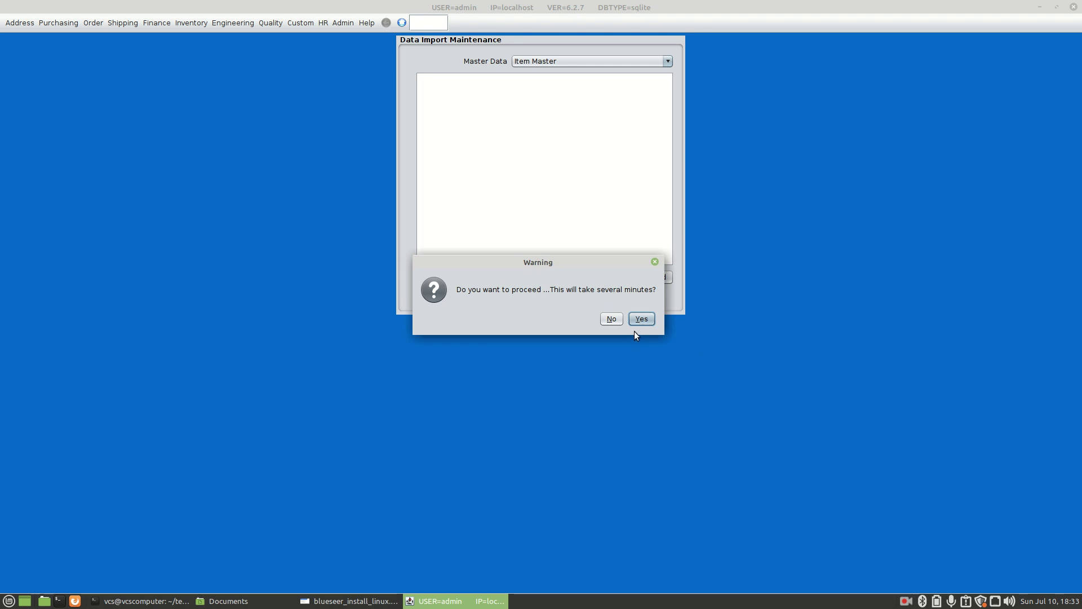
pyautogui.click(641, 320)
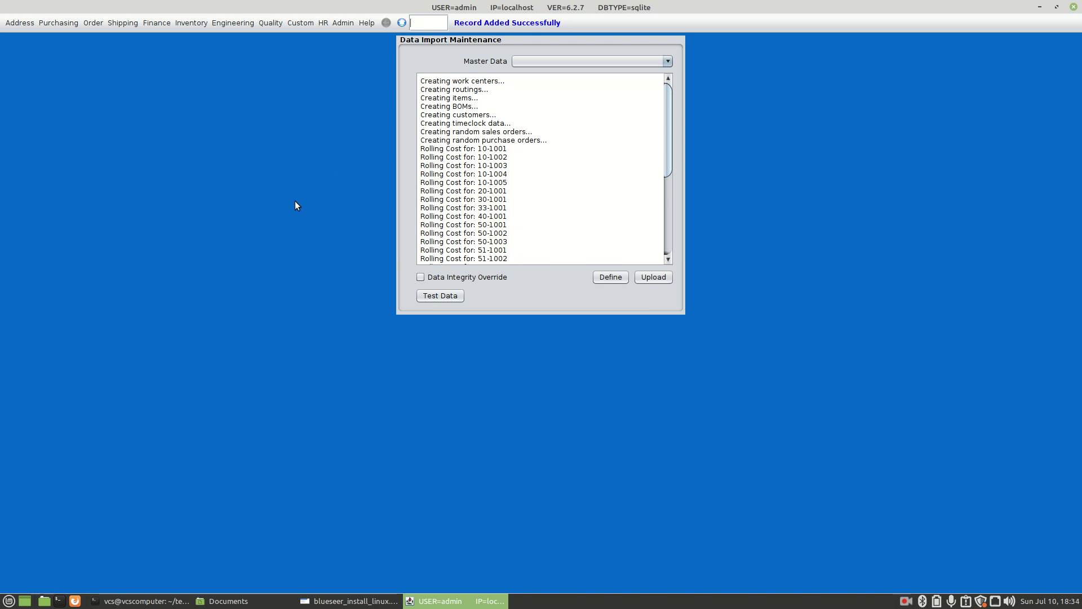
# Run Inventory > Item Menu > Item Browse to list items 10-1001 through 99-1001
pyautogui.click(192, 23)
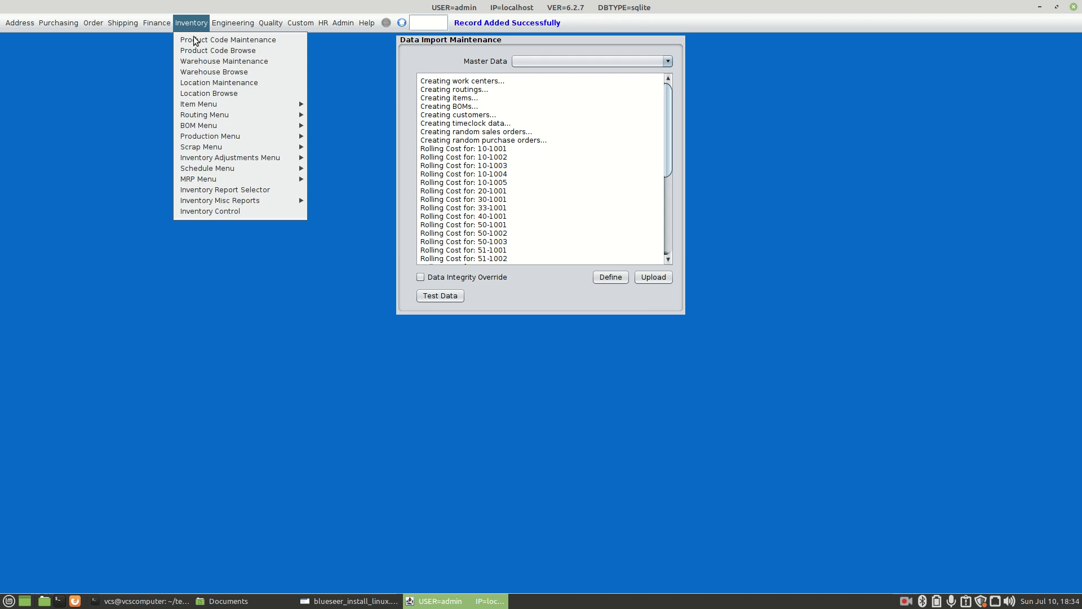
pyautogui.moveTo(219, 106)
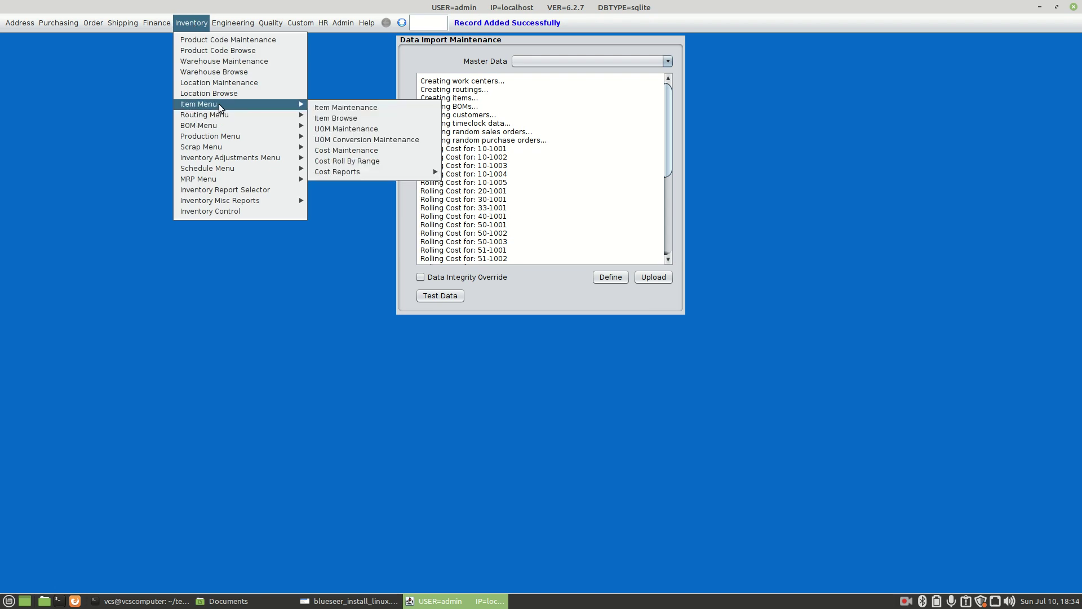
pyautogui.click(325, 118)
pyautogui.click(468, 58)
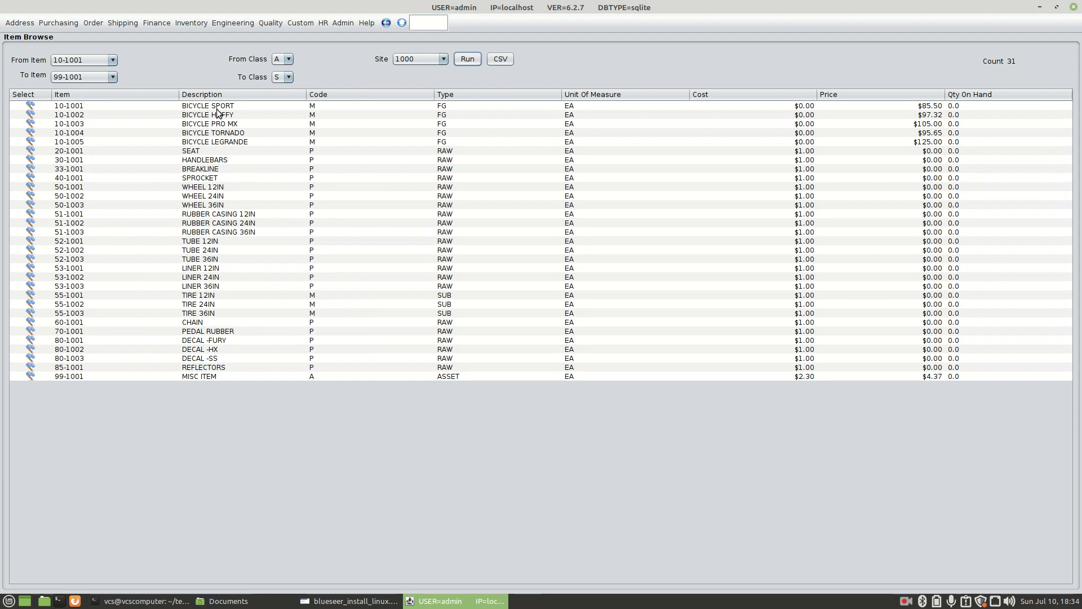
# List all 196 test sales orders in the Order Browse screen
pyautogui.click(99, 22)
pyautogui.click(123, 50)
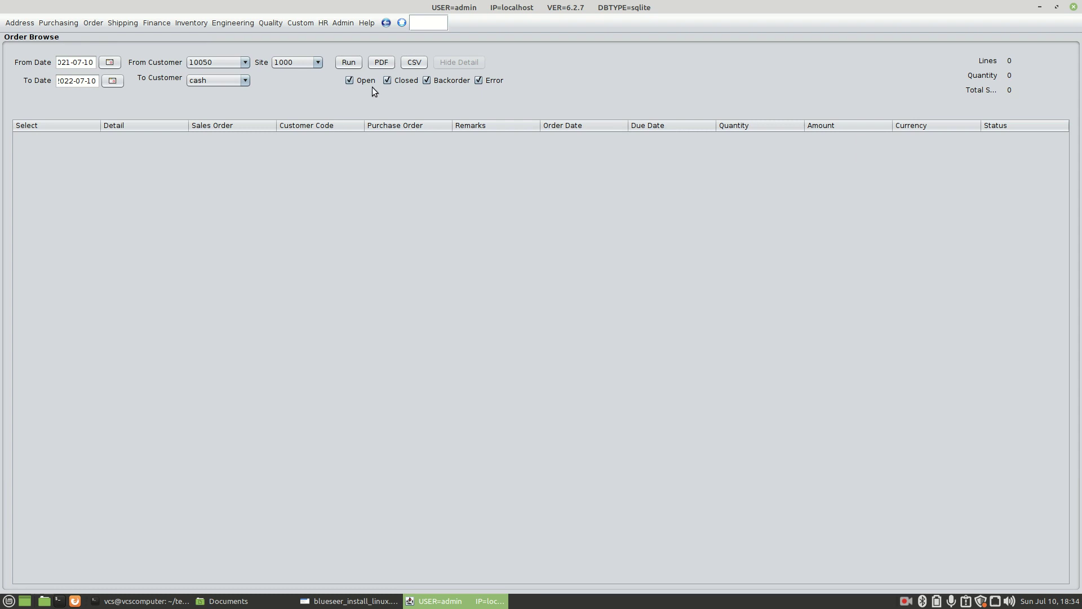
pyautogui.click(349, 62)
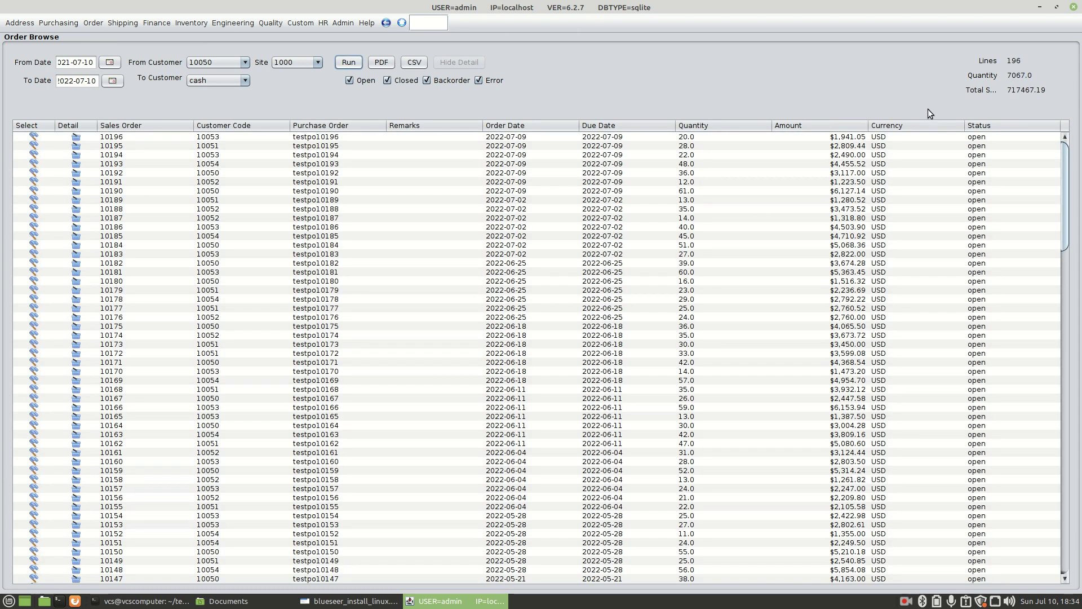
# Check line items of orders 10196, 10194, 10193 and 10192, then open 10192 in Order Maintenance
pyautogui.click(76, 137)
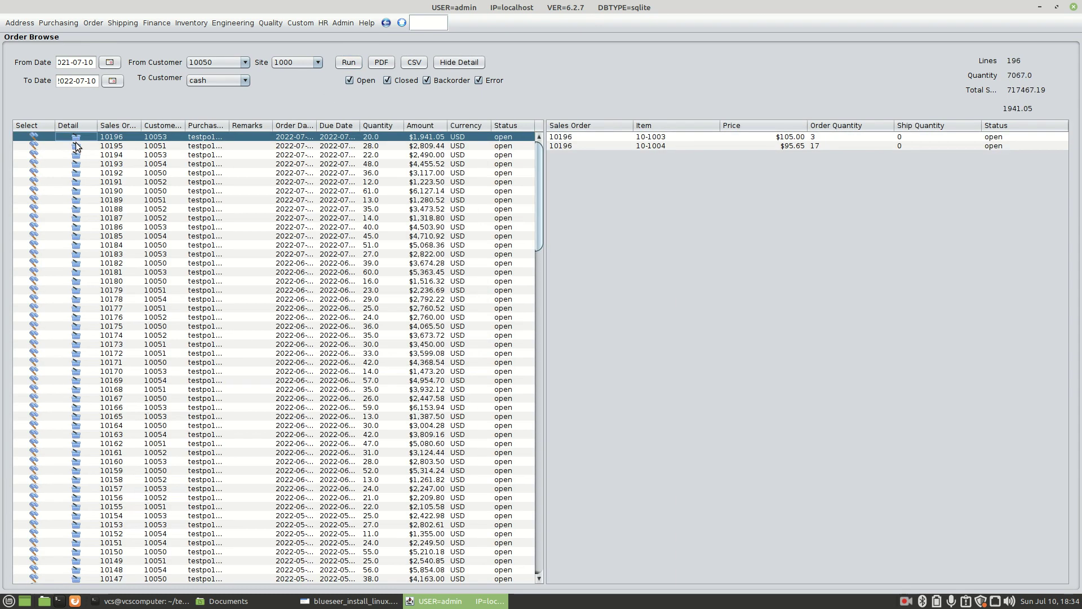
pyautogui.click(78, 154)
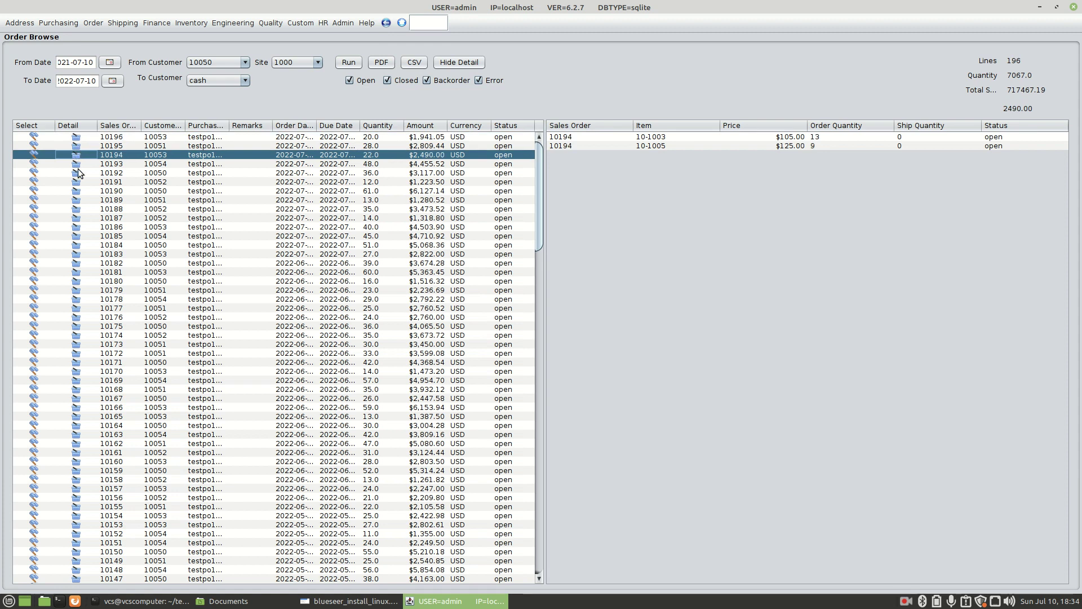
pyautogui.click(76, 166)
pyautogui.click(78, 178)
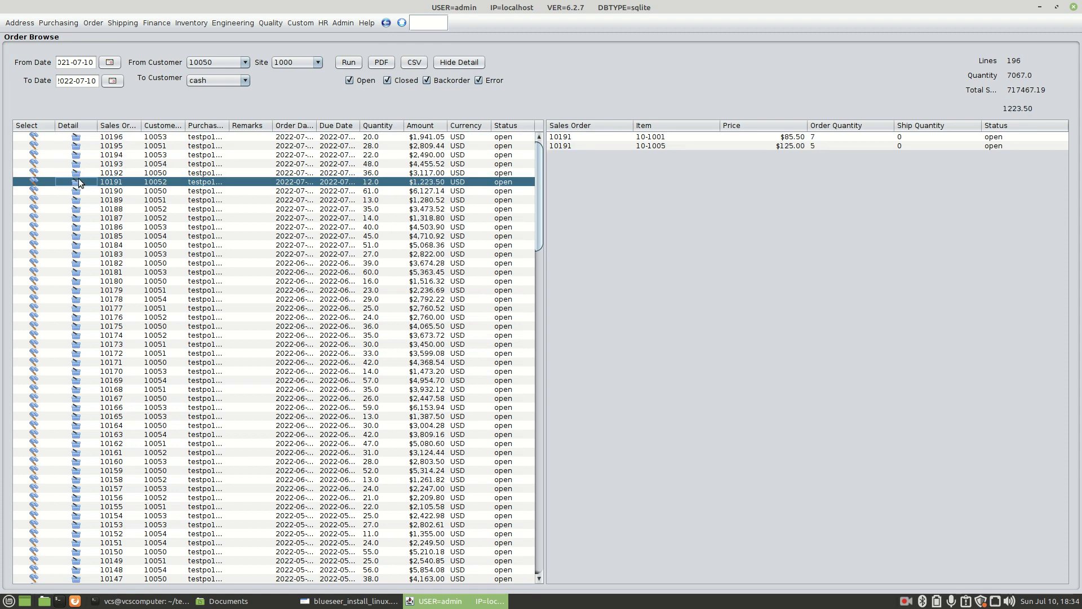
pyautogui.click(35, 175)
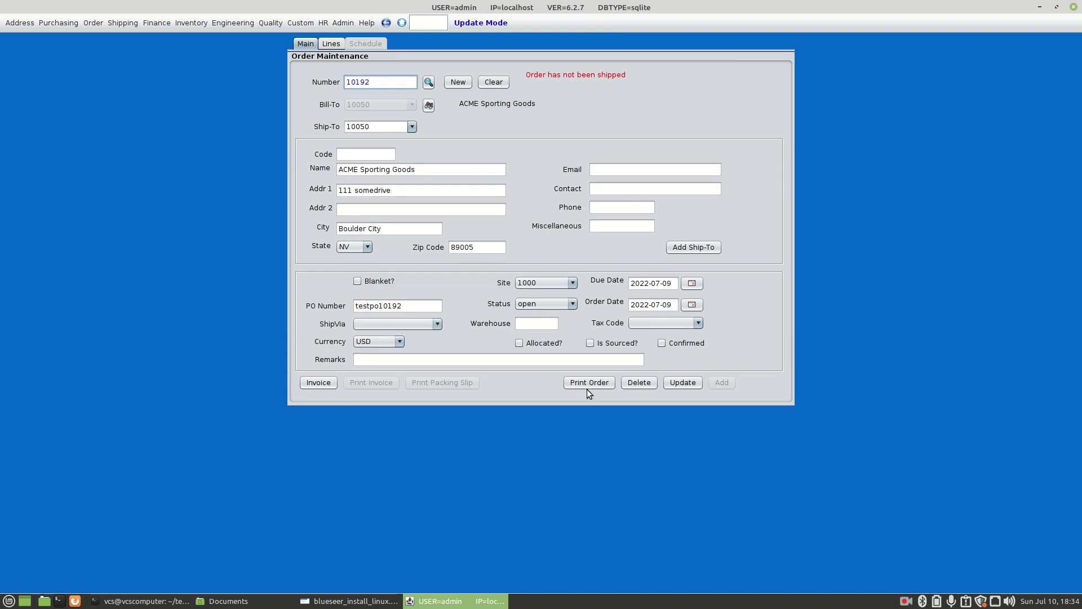
# Preview order 10192's printout, invoice it so it closes, and preview its invoice
pyautogui.click(586, 384)
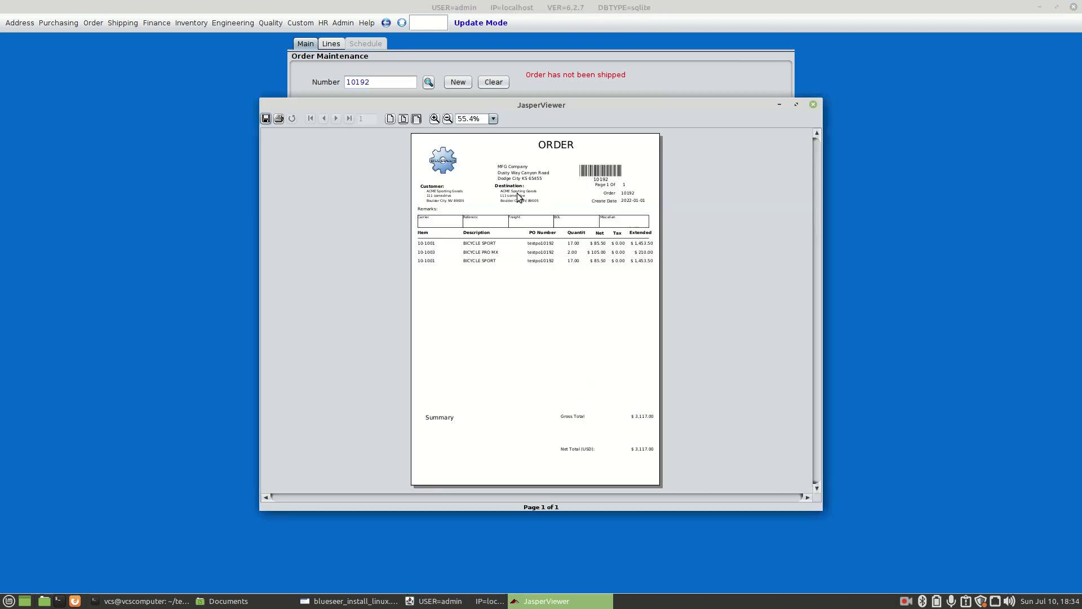
pyautogui.click(815, 108)
pyautogui.click(314, 382)
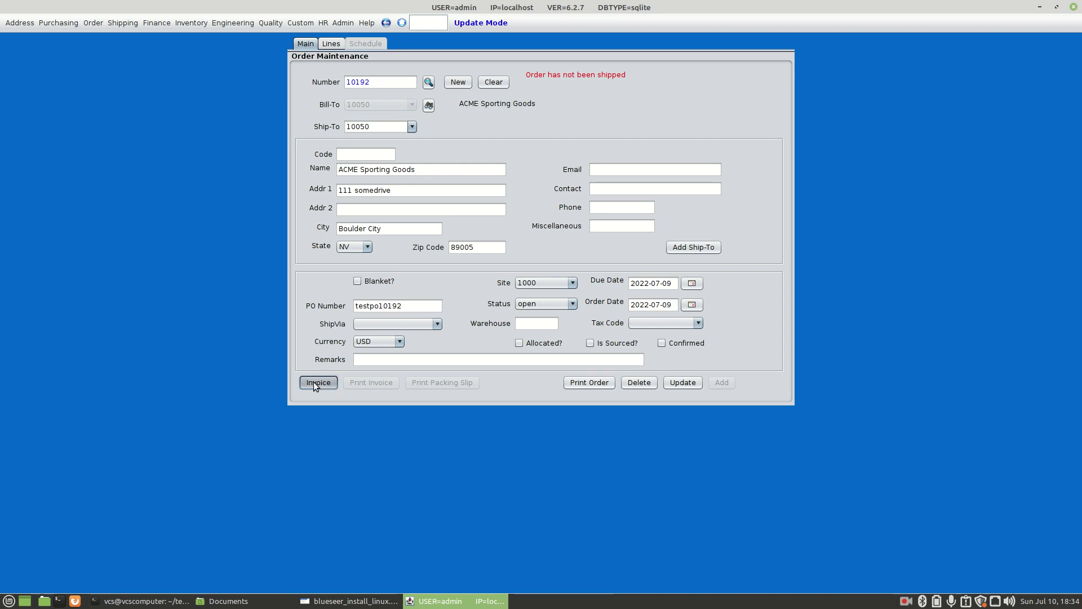
pyautogui.click(370, 383)
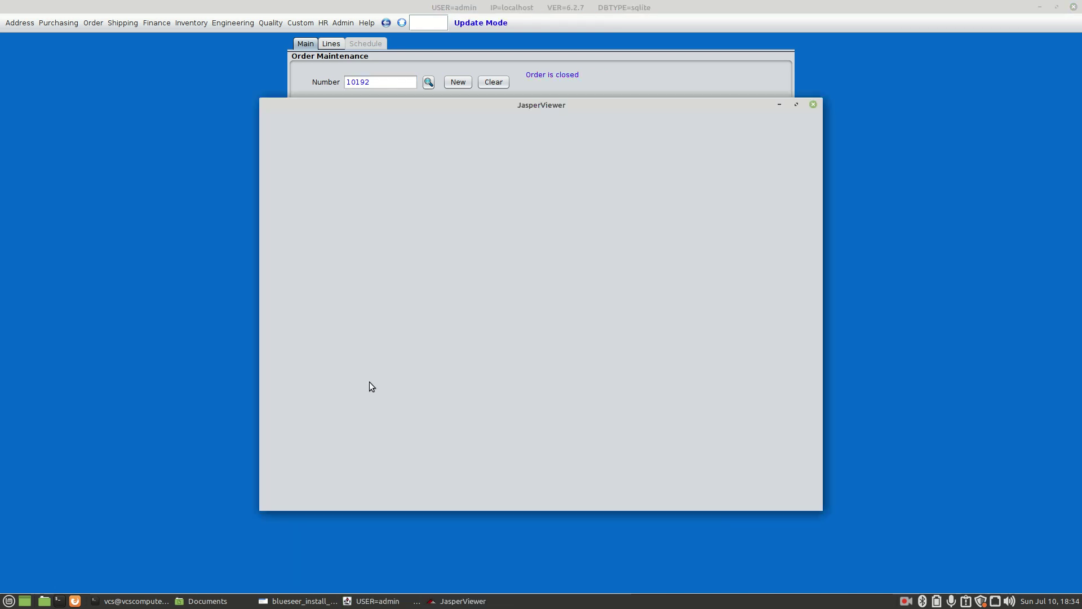
pyautogui.click(813, 105)
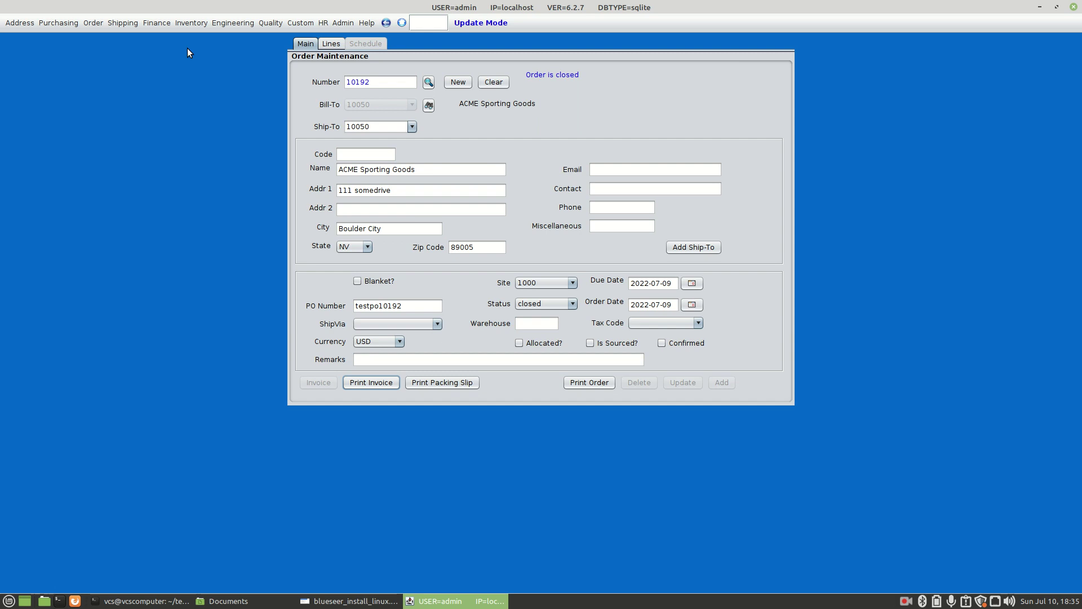
# Close BlueSeer, show slide 3, and confirm MySQL 8.0.25 with mysql --version in Terminal
pyautogui.click(1074, 7)
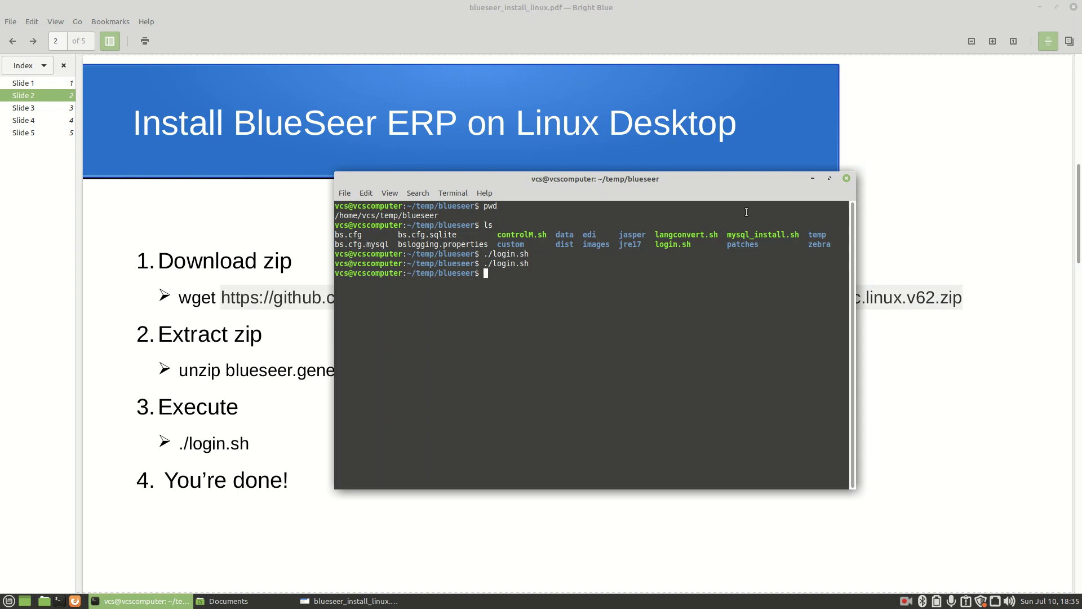
pyautogui.click(27, 108)
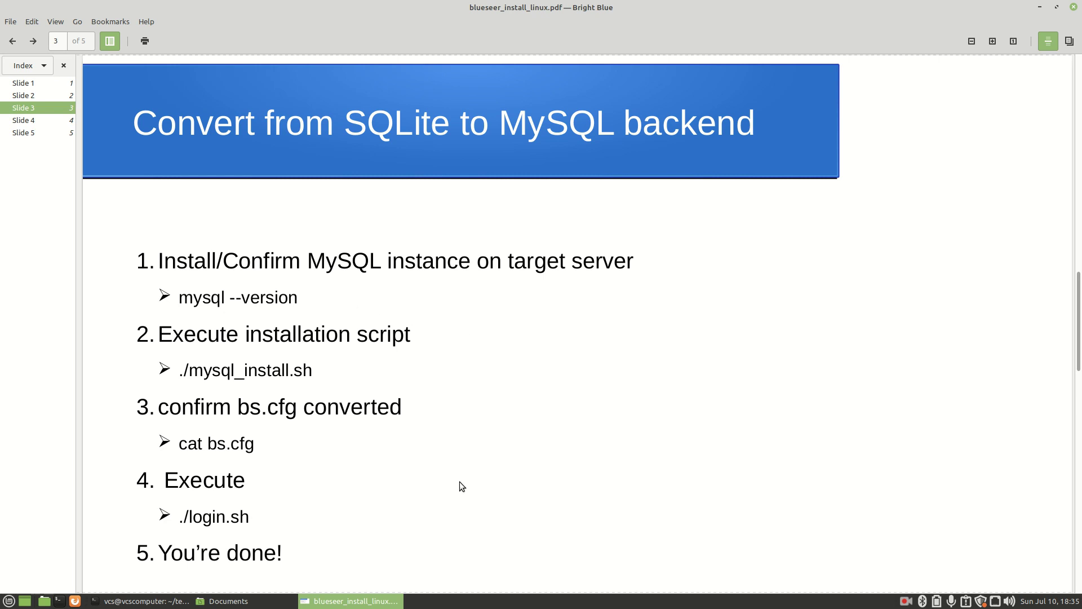
pyautogui.click(143, 601)
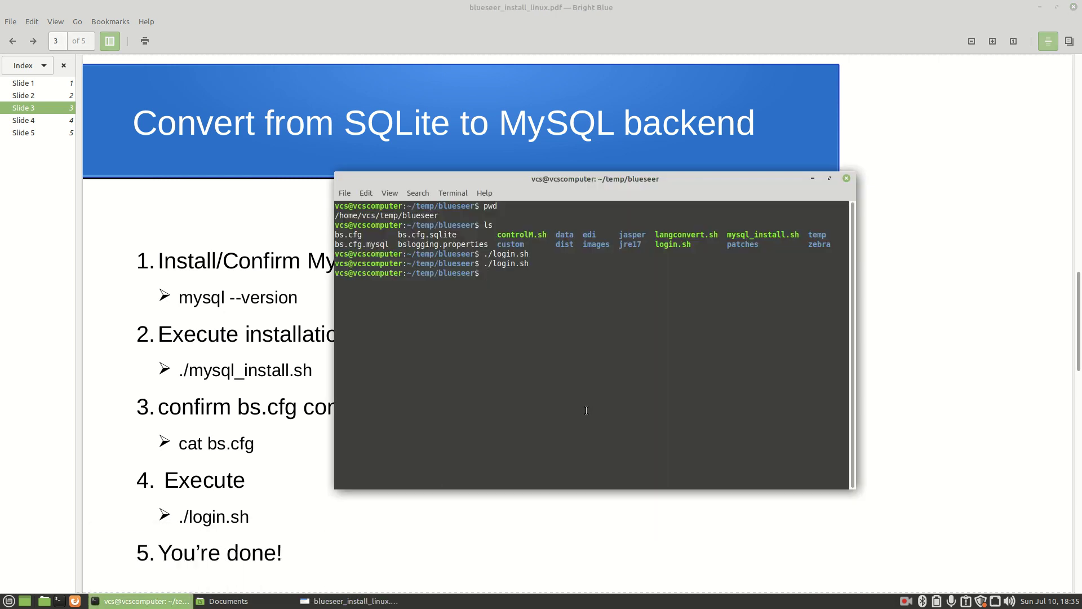
pyautogui.write('mysql --version')
pyautogui.press('Return')
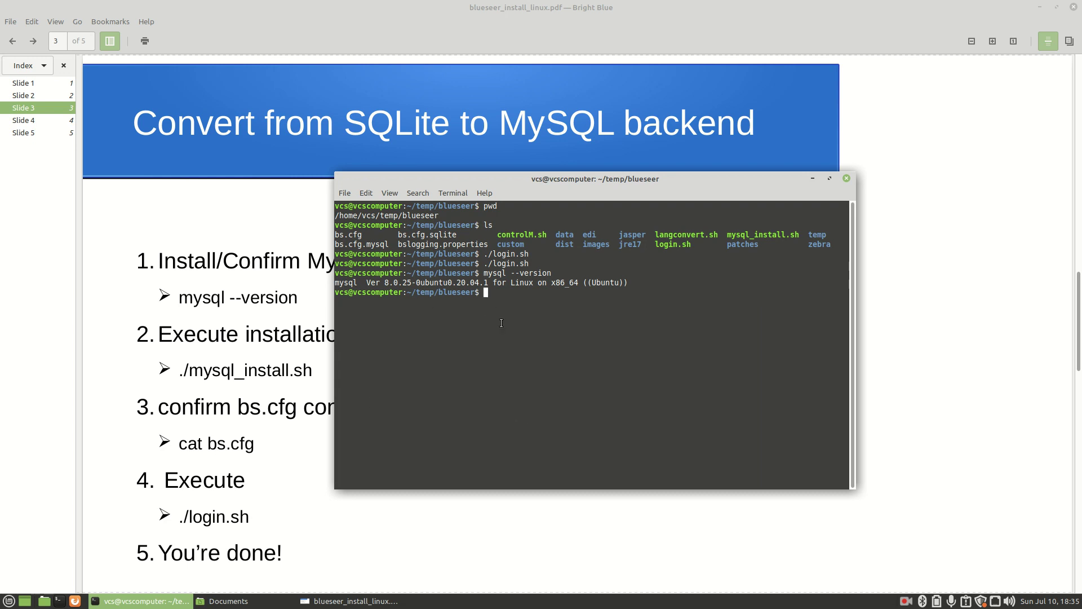
# List the blueseer folder and review bs.cfg's SQLite settings, then clear the screen
pyautogui.write('clear')
pyautogui.press('Return')
pyautogui.write('ls')
pyautogui.press('Return')
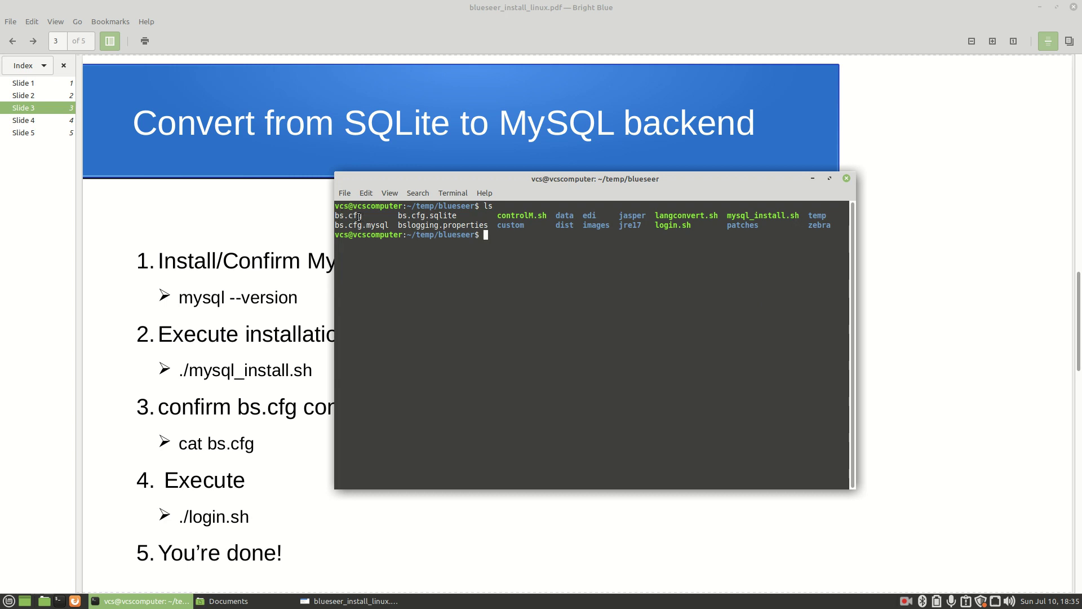
pyautogui.write('cat bs.cfg')
pyautogui.press('Return')
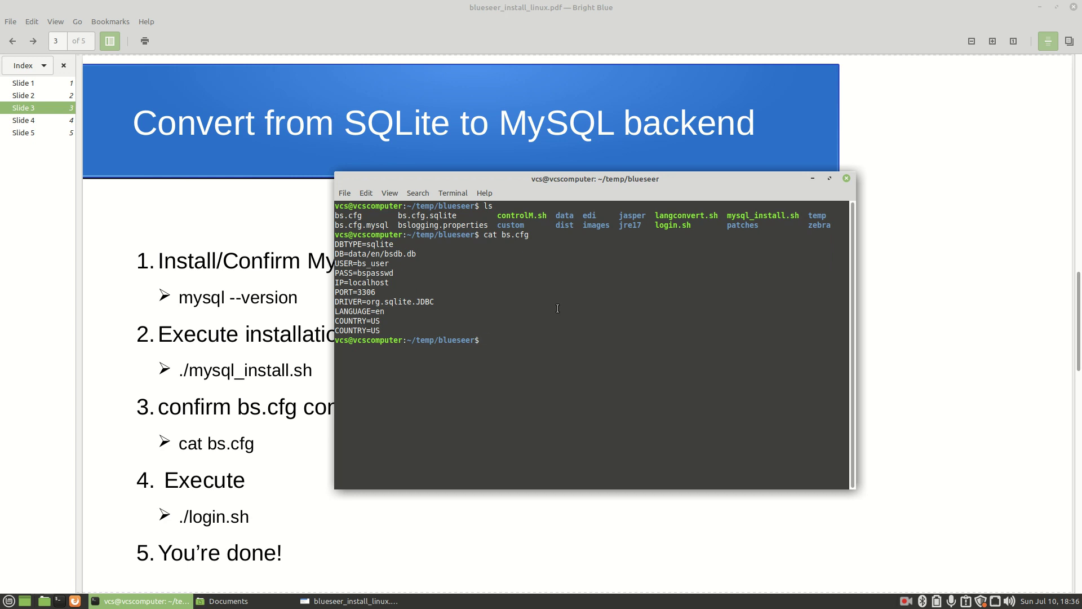
pyautogui.write('clear')
pyautogui.press('Return')
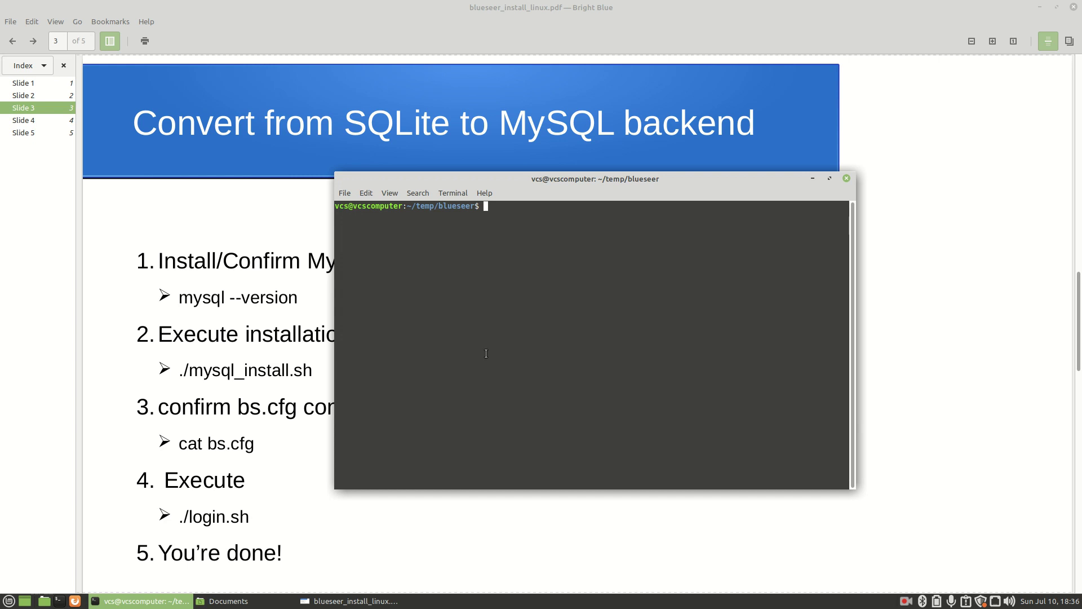
# Run ./mysql_install.sh with server localhost, the MySQL admin password, and language en
pyautogui.write('./mysql_install.sh')
pyautogui.press('Return')
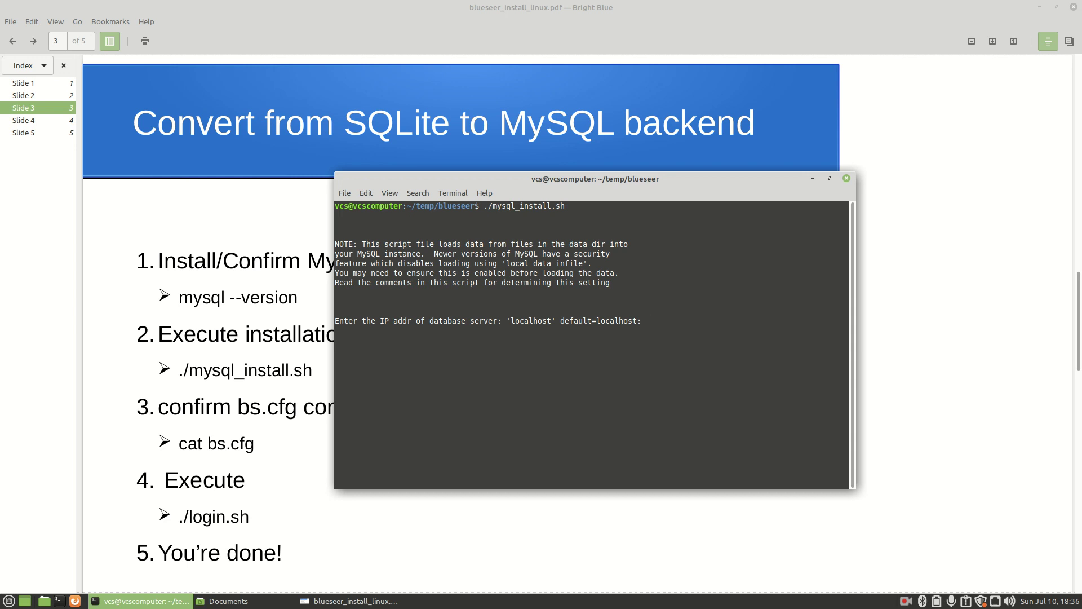
pyautogui.write('localhost')
pyautogui.press('Return')
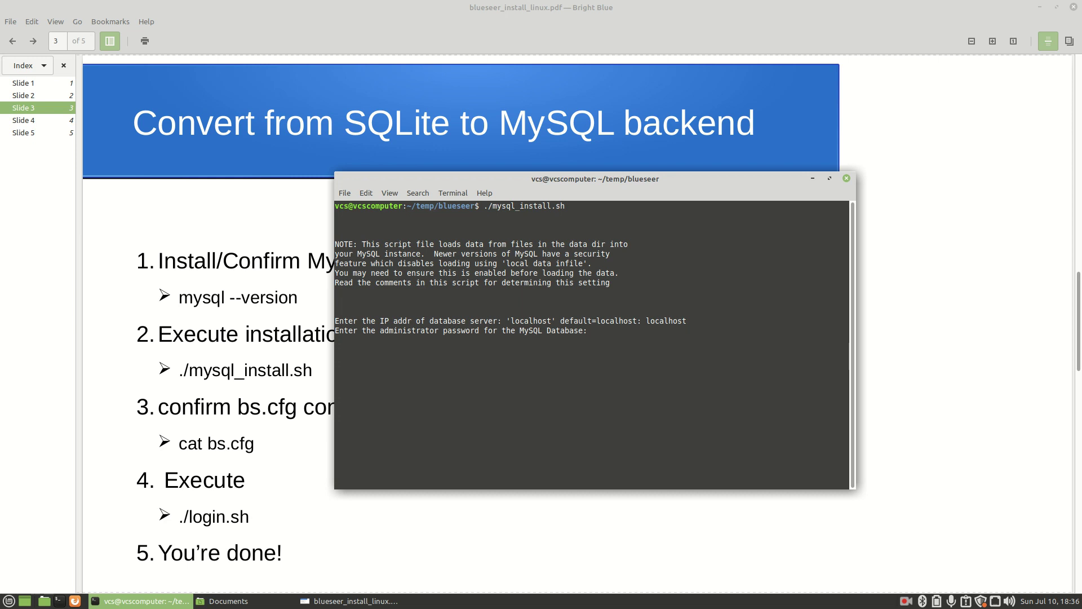
pyautogui.write('12345')
pyautogui.press('Return')
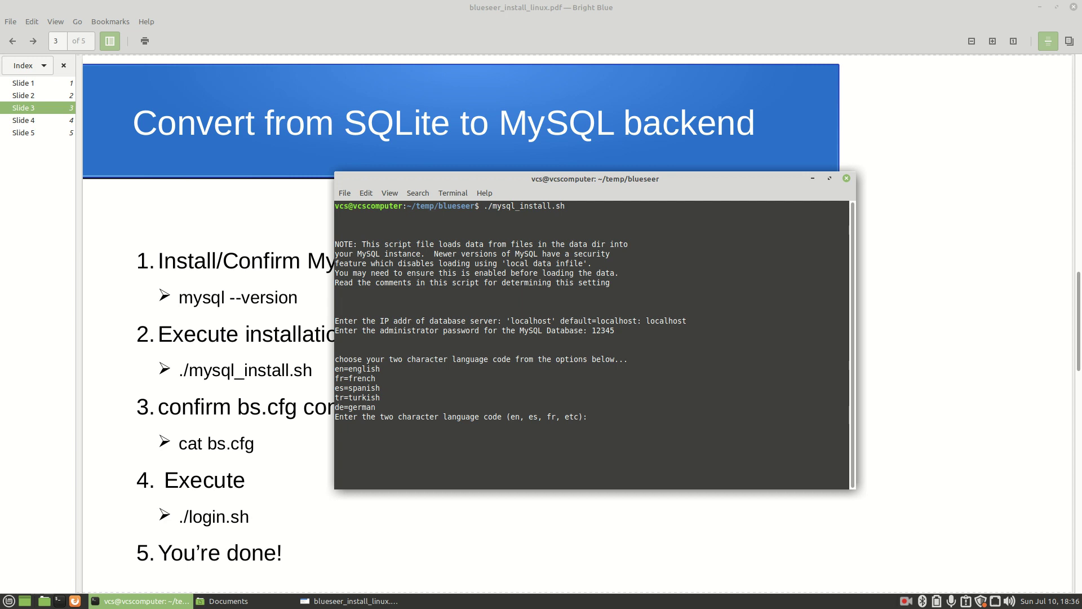
pyautogui.write('en')
pyautogui.press('Return')
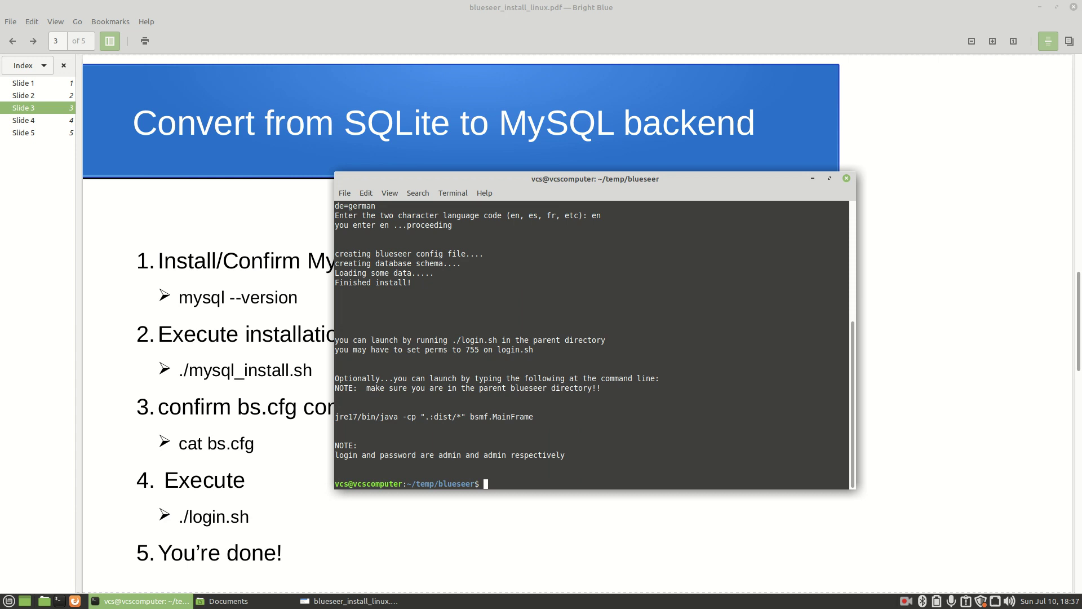
# Verify bs.cfg now shows DBTYPE=mysql on port 3306, then launch BlueSeer with ./login.sh
pyautogui.write('ls')
pyautogui.press('Return')
pyautogui.write('clear')
pyautogui.press('Return')
pyautogui.write('ls')
pyautogui.press('Return')
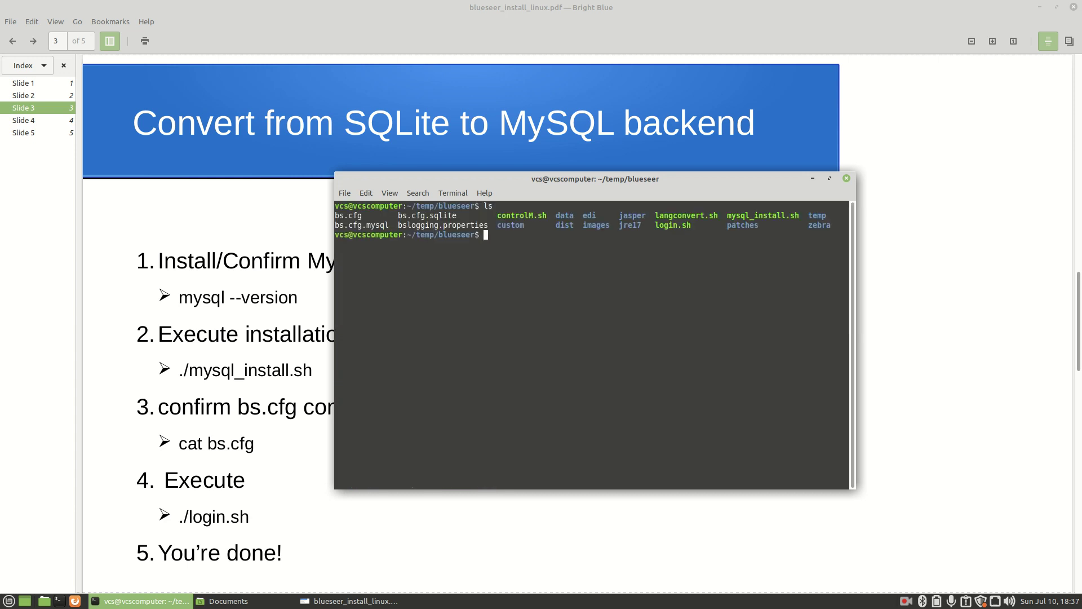
pyautogui.write('cat bs.cfg')
pyautogui.press('Return')
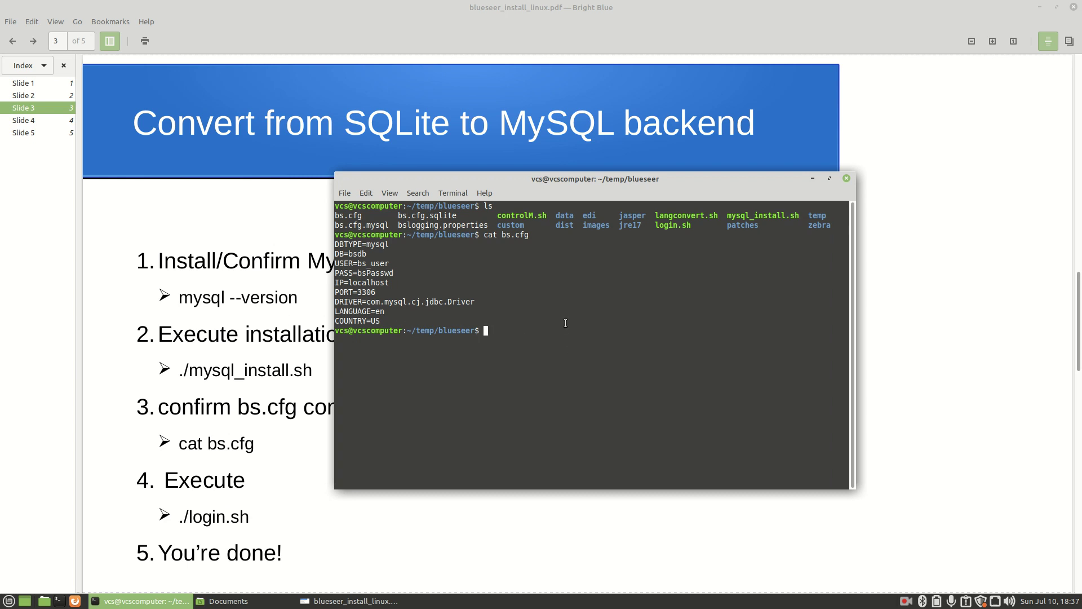
pyautogui.write('./login.sh')
pyautogui.press('Return')
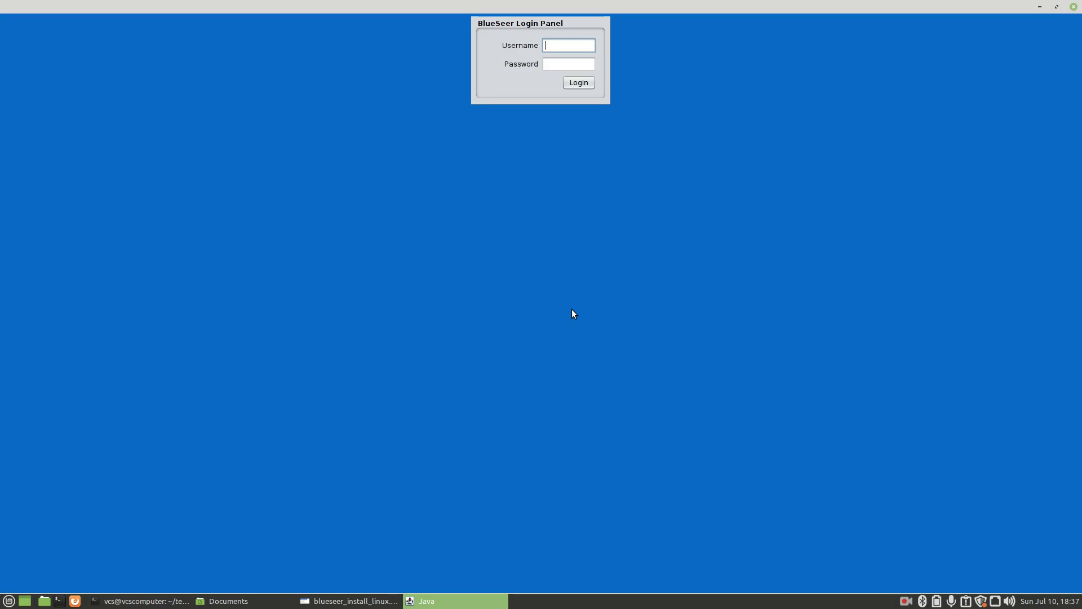
# Log in as admin, set the country of origin to Turkey, and acknowledge the restart notice
pyautogui.write('admin')
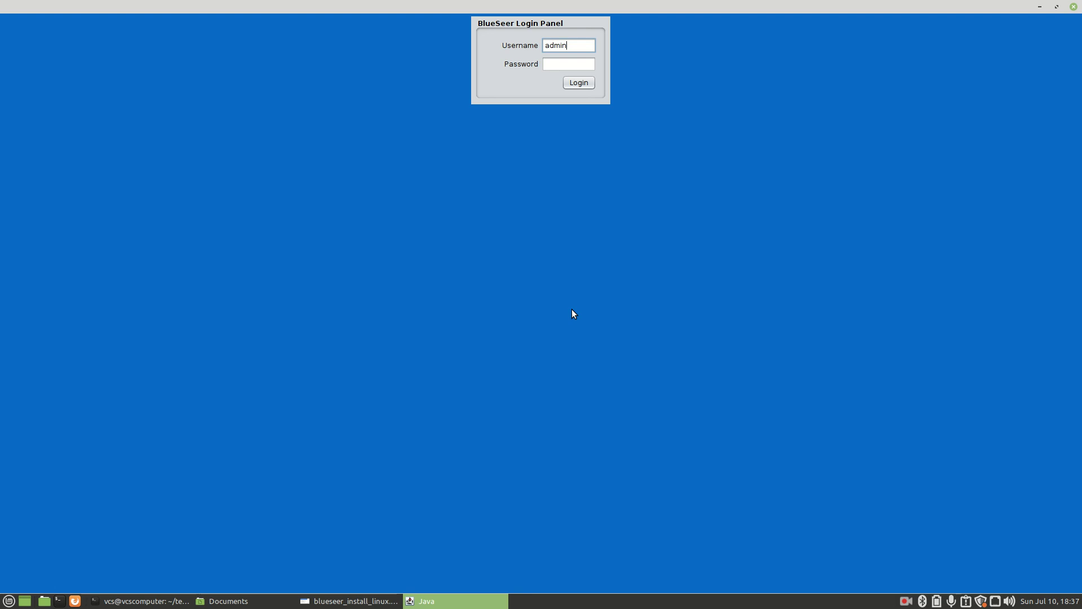
pyautogui.press('Tab')
pyautogui.write('admin')
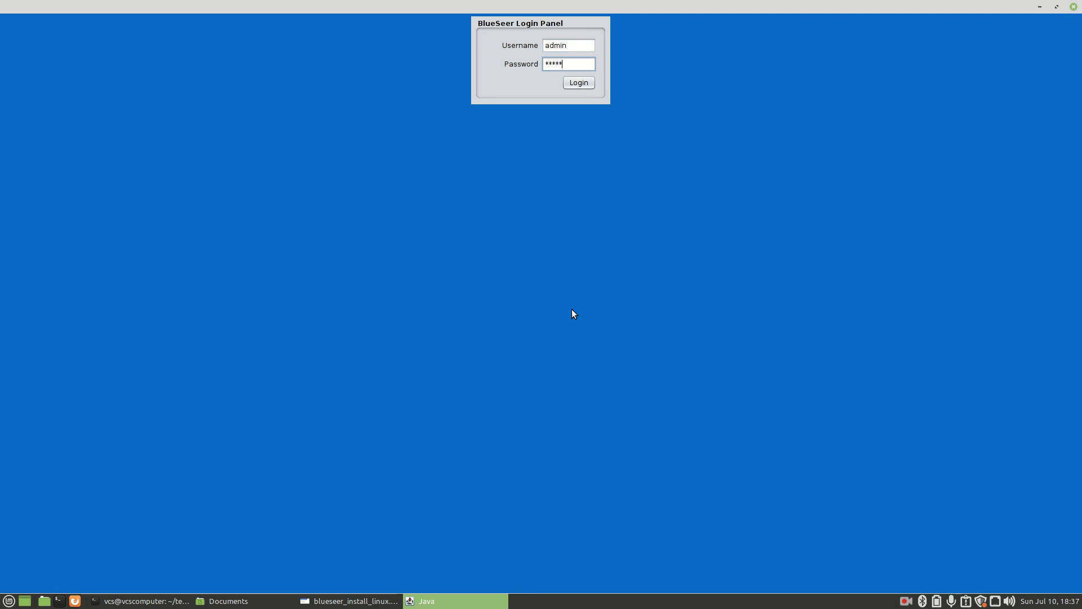
pyautogui.press('Return')
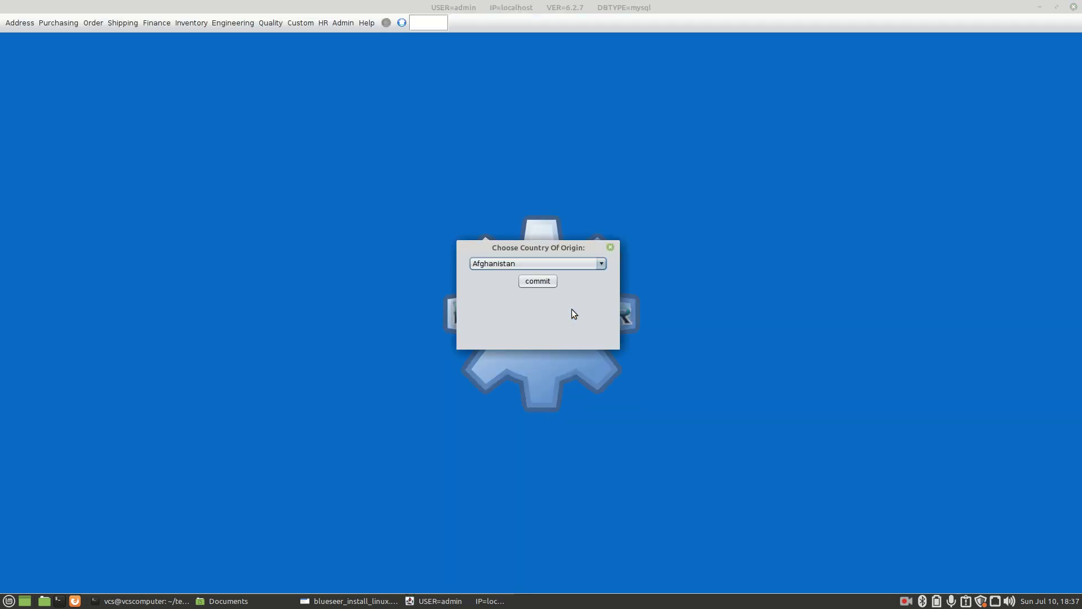
pyautogui.click(495, 265)
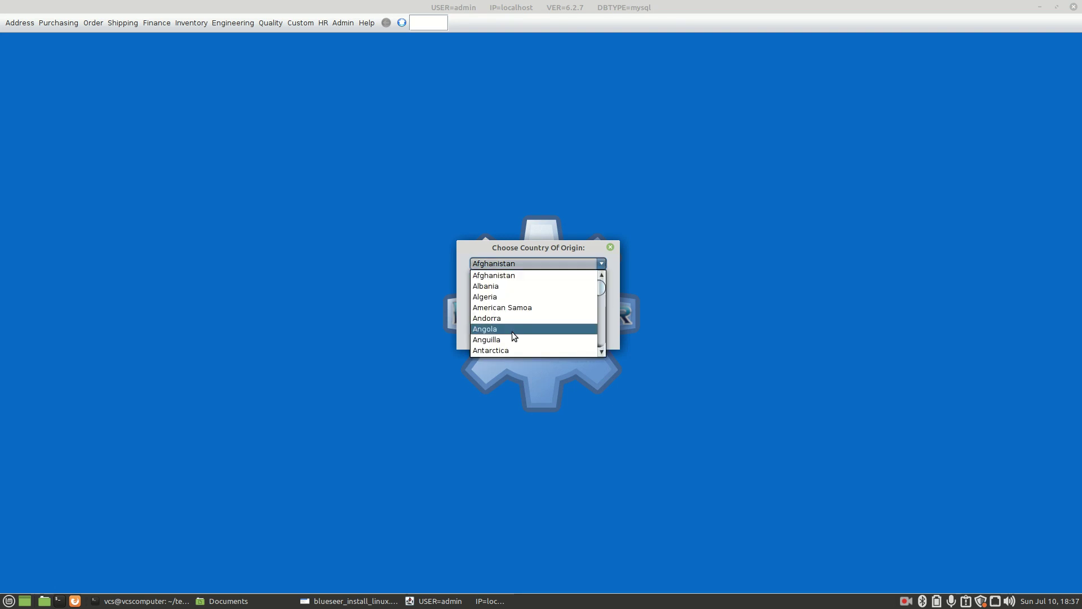
pyautogui.write('un')
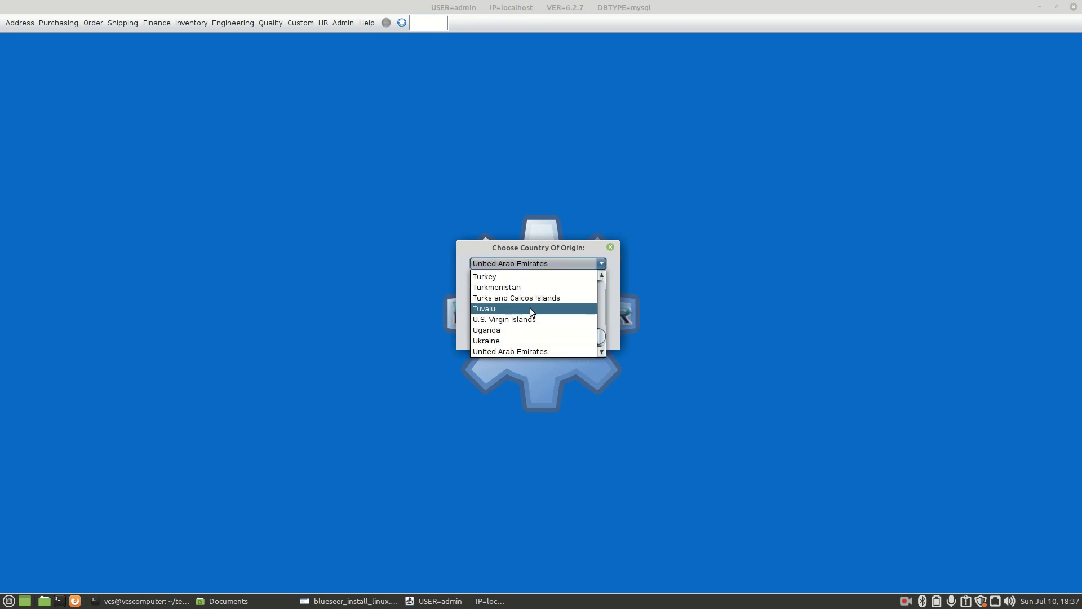
pyautogui.click(490, 277)
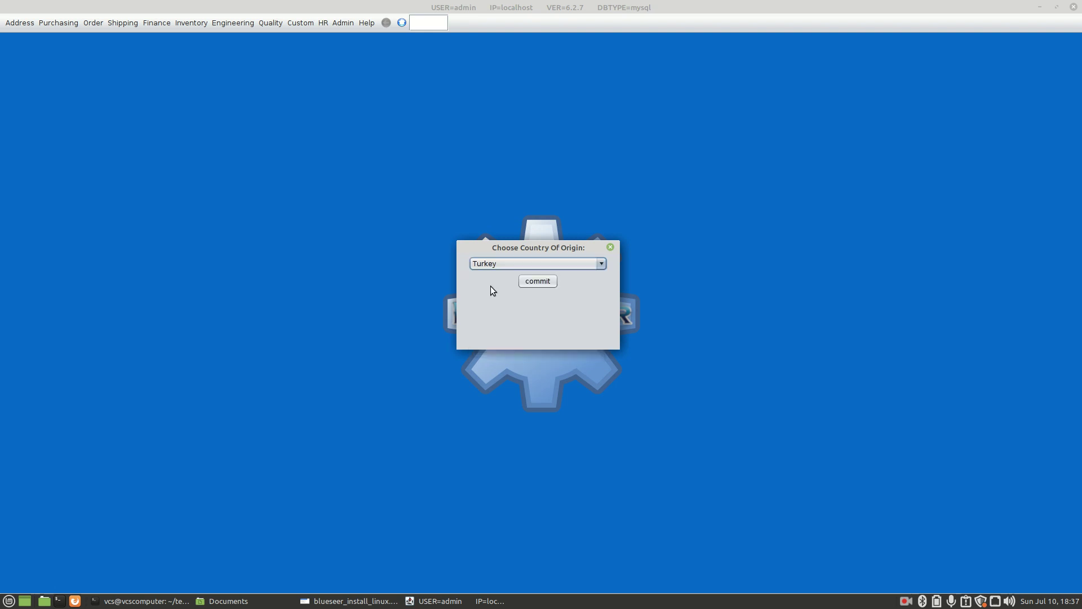
pyautogui.click(536, 282)
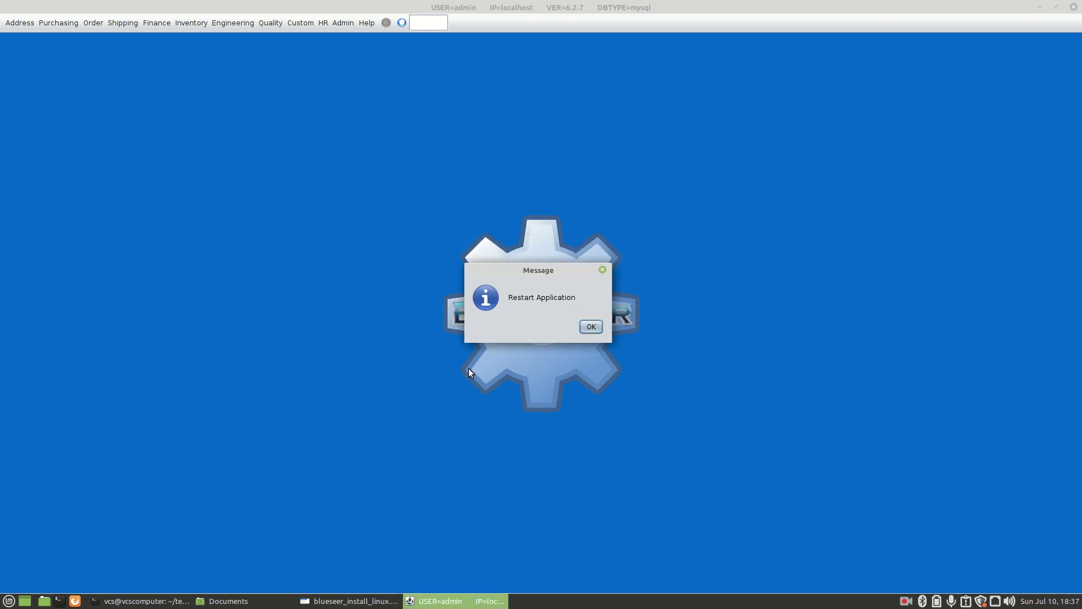
pyautogui.click(589, 327)
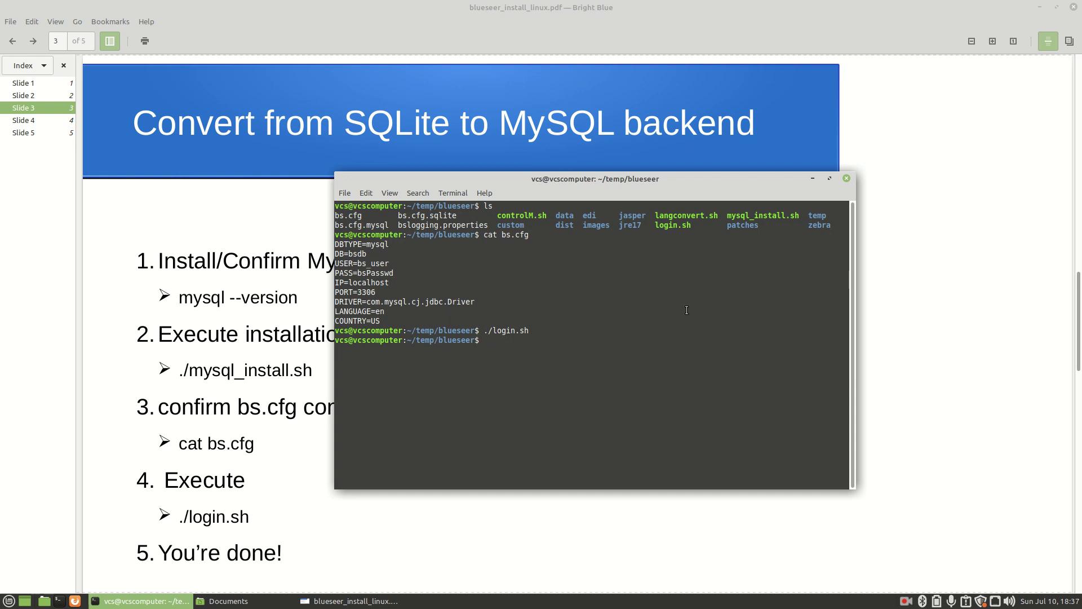
# Relaunch with ./login.sh, log back in, and open Default Maintenance showing currency TRY
pyautogui.write('./login.sh')
pyautogui.press('Return')
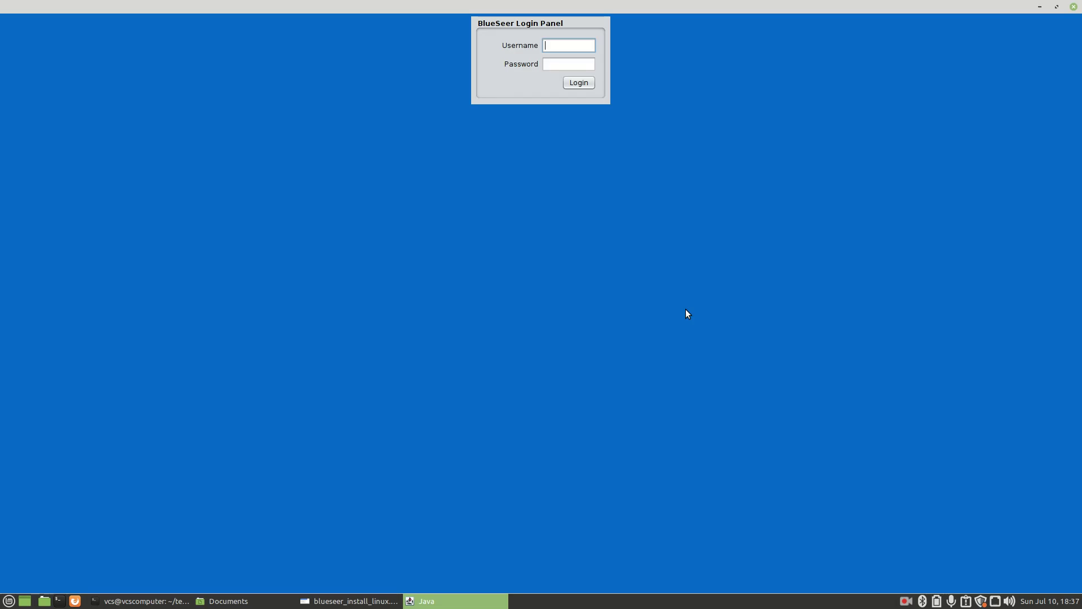
pyautogui.write('admin')
pyautogui.press('Tab')
pyautogui.write('admin')
pyautogui.press('Return')
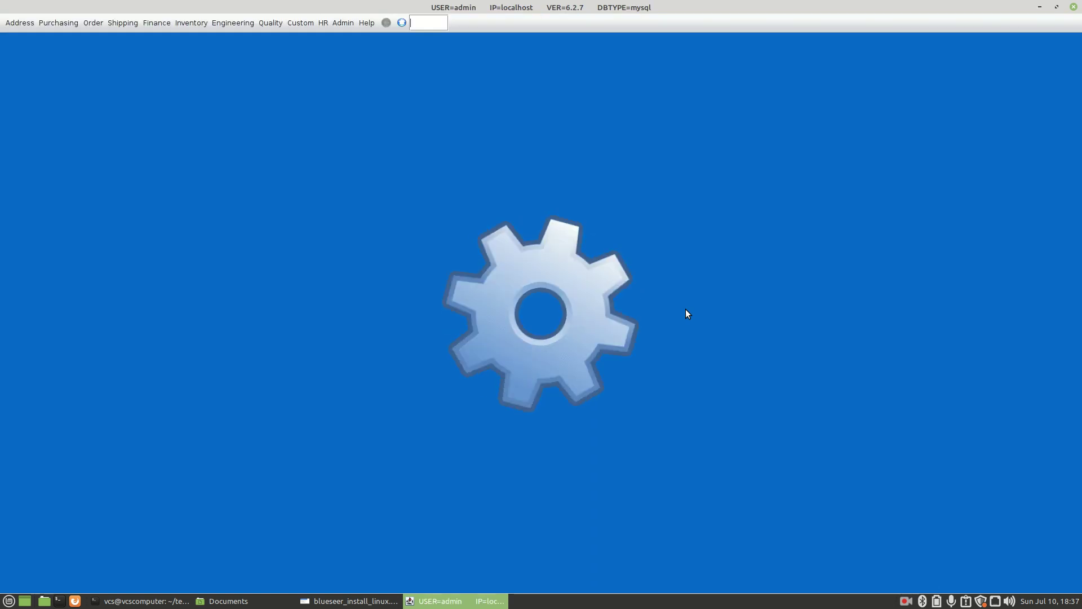
pyautogui.click(354, 24)
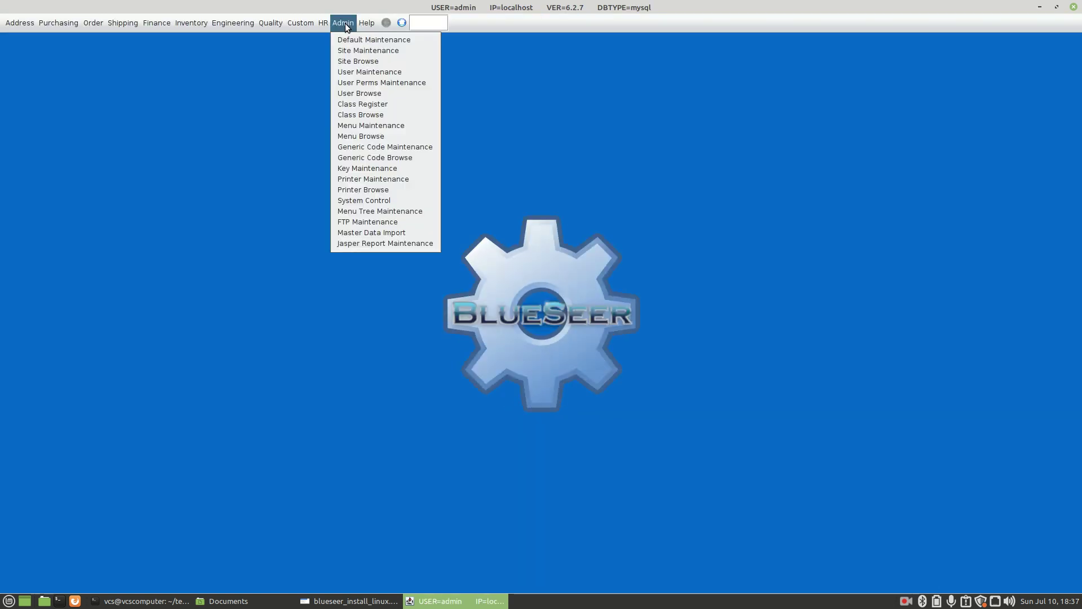
pyautogui.click(350, 40)
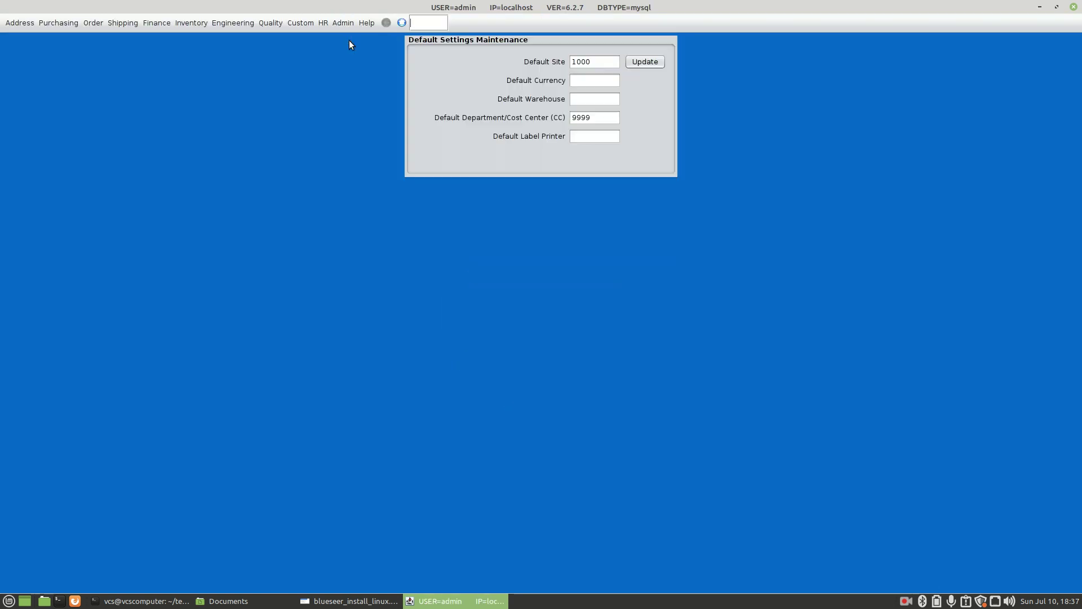
pyautogui.doubleClick(587, 80)
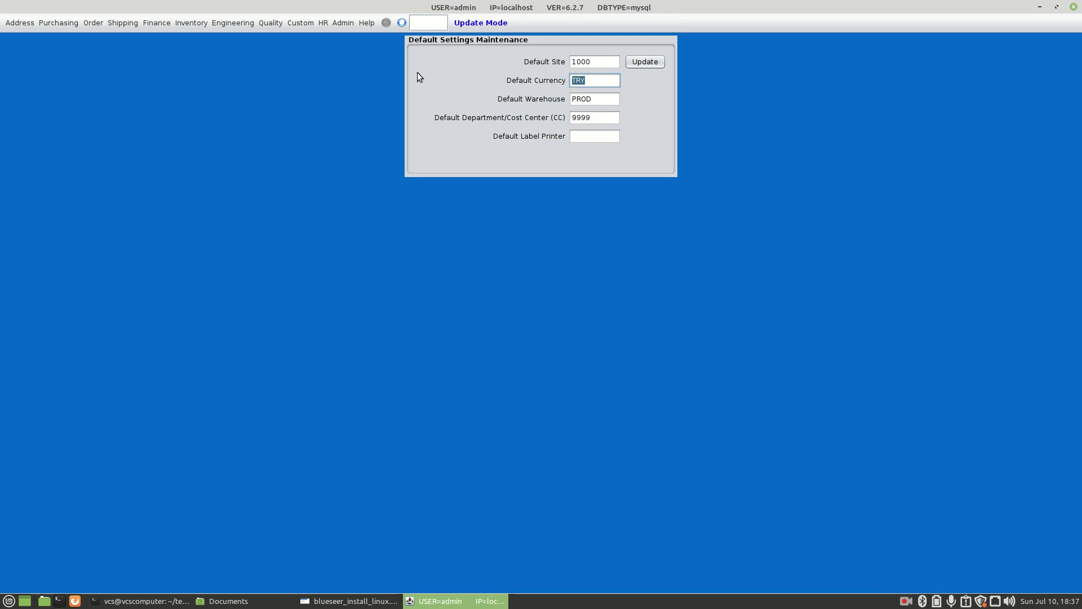
# Close Default Settings Maintenance, leaving the BlueSeer main screen with the gear logo
pyautogui.click(402, 23)
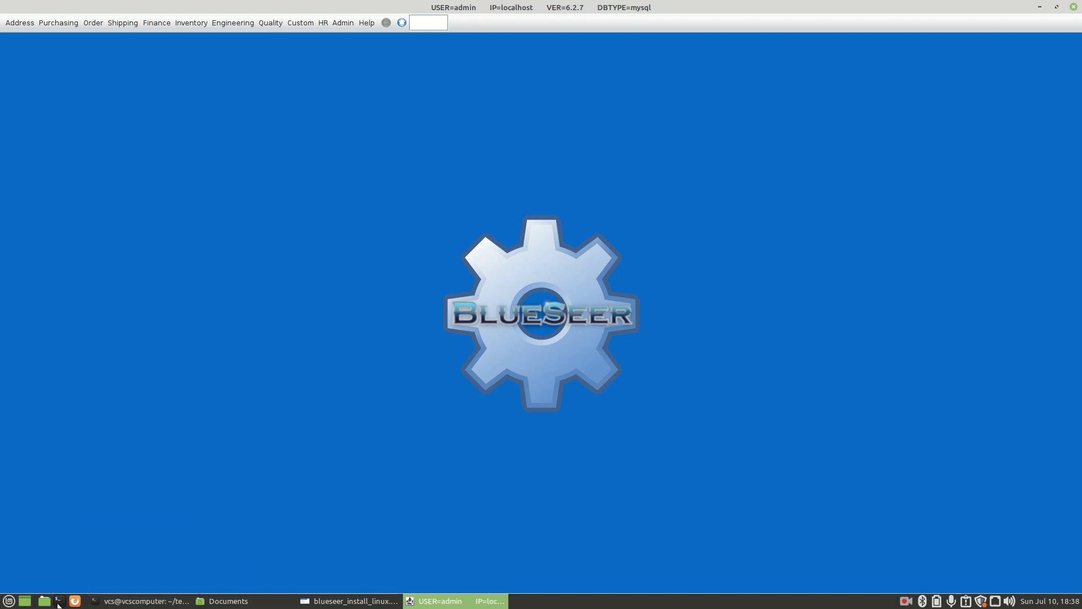
# Bring blueseer_install_linux.pdf forward and go to slide 4, 'BlueSeer in the Cloud'
pyautogui.moveTo(140, 606)
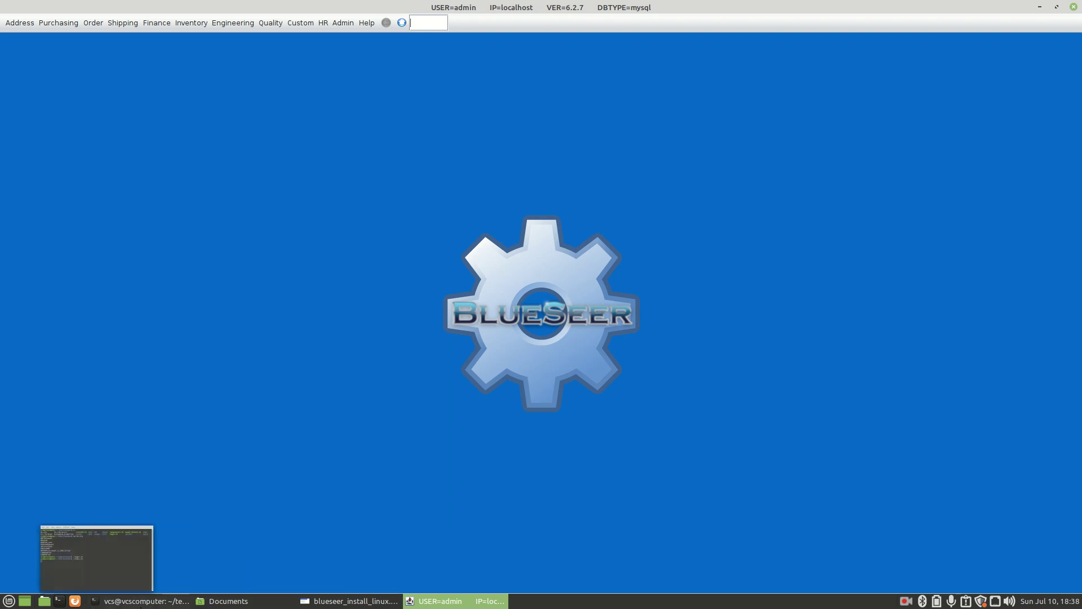
pyautogui.click(367, 601)
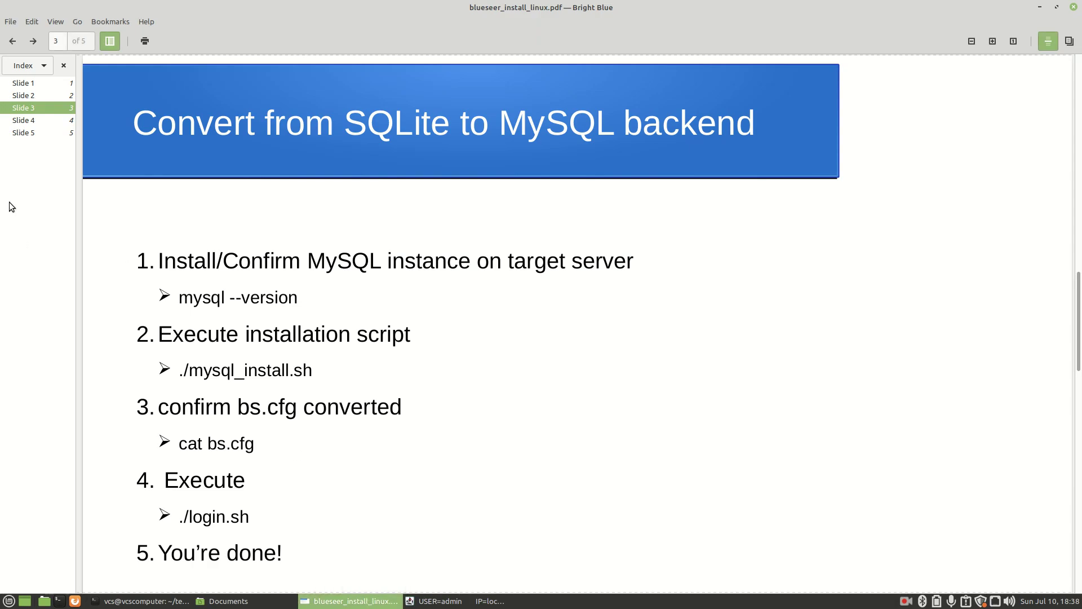
pyautogui.click(13, 121)
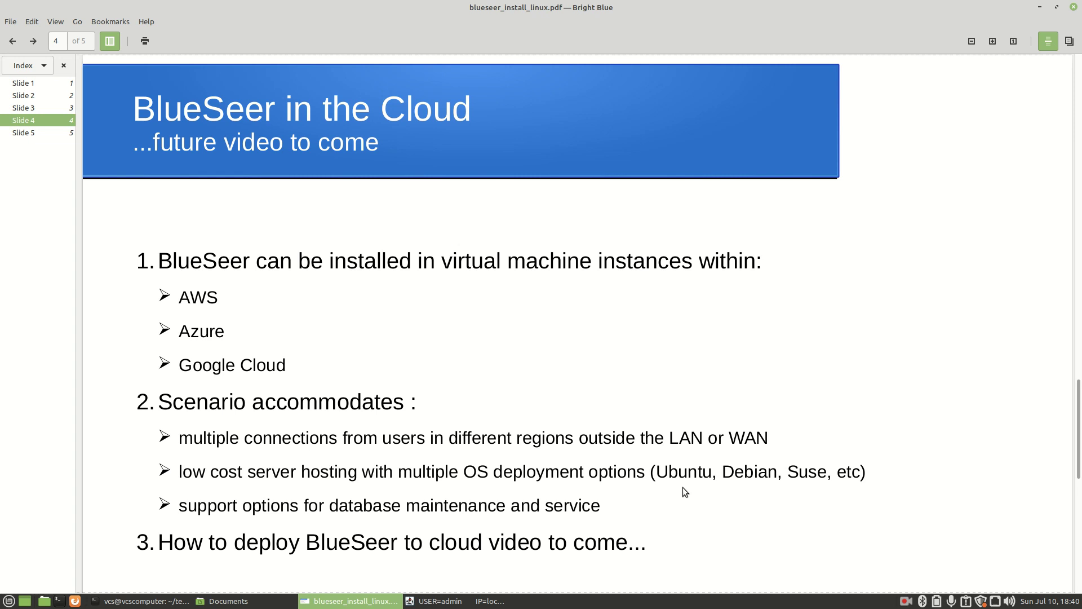
# Go to slide 5, 'BlueSeer ERP Contact info', via the Index sidebar
pyautogui.click(20, 134)
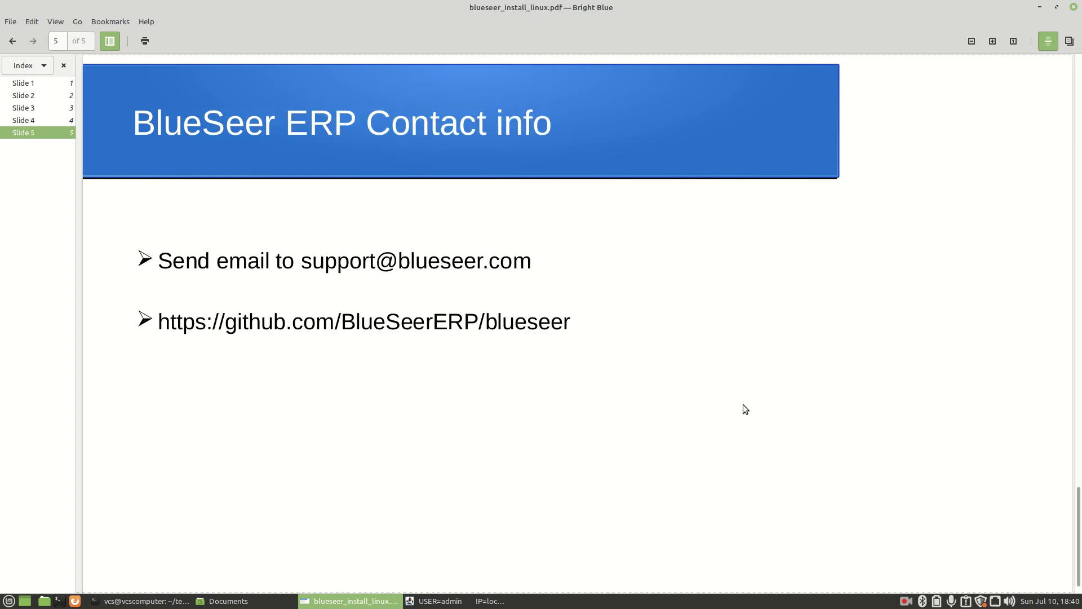